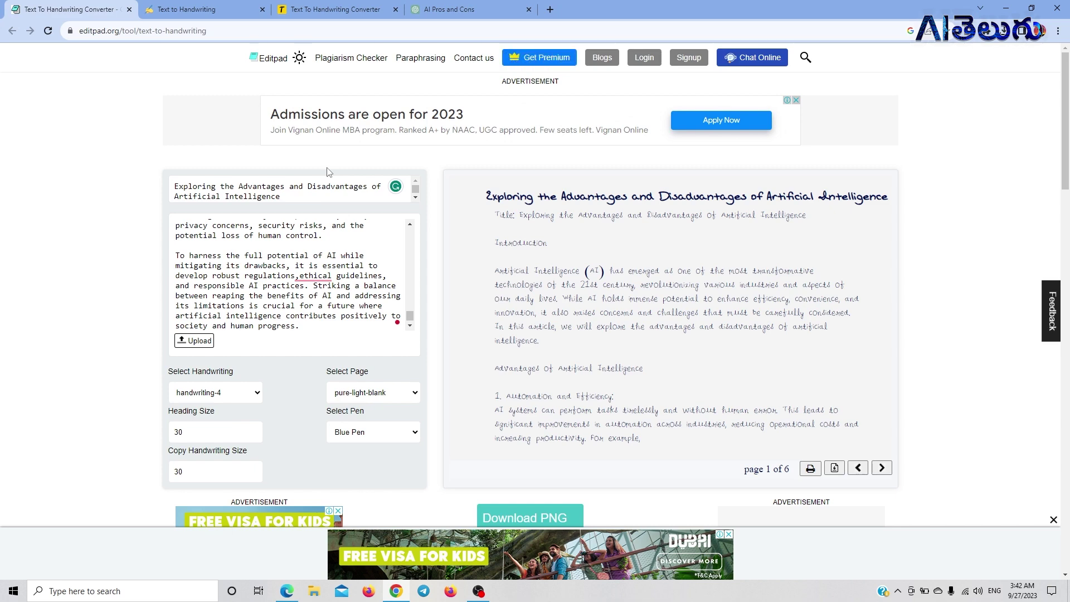
- Copy the entire AI pros-and-cons article response from the ChatGPT conversation
click(449, 9)
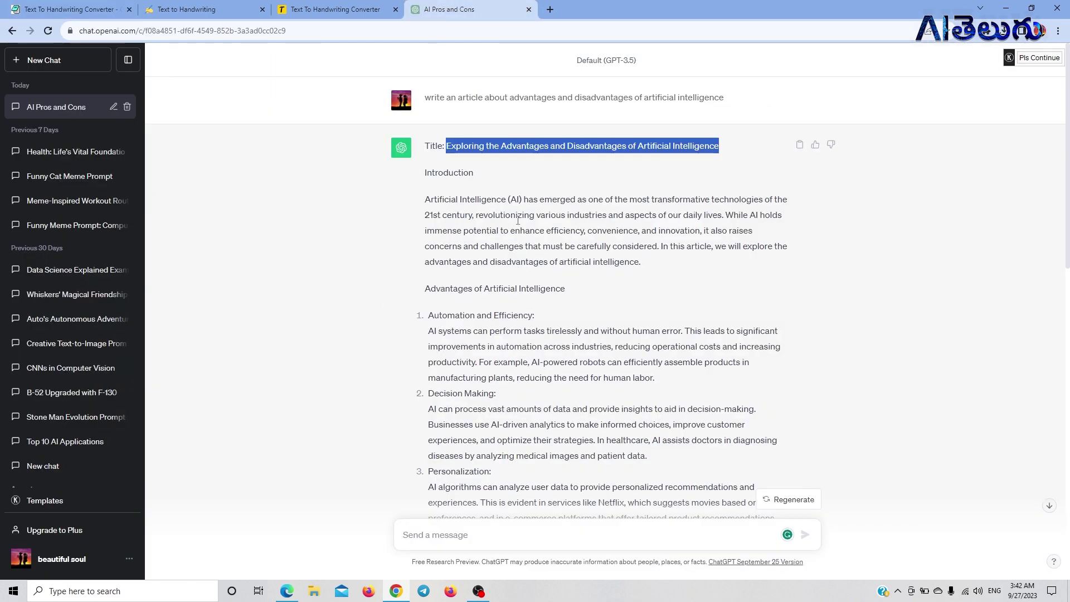
click(505, 174)
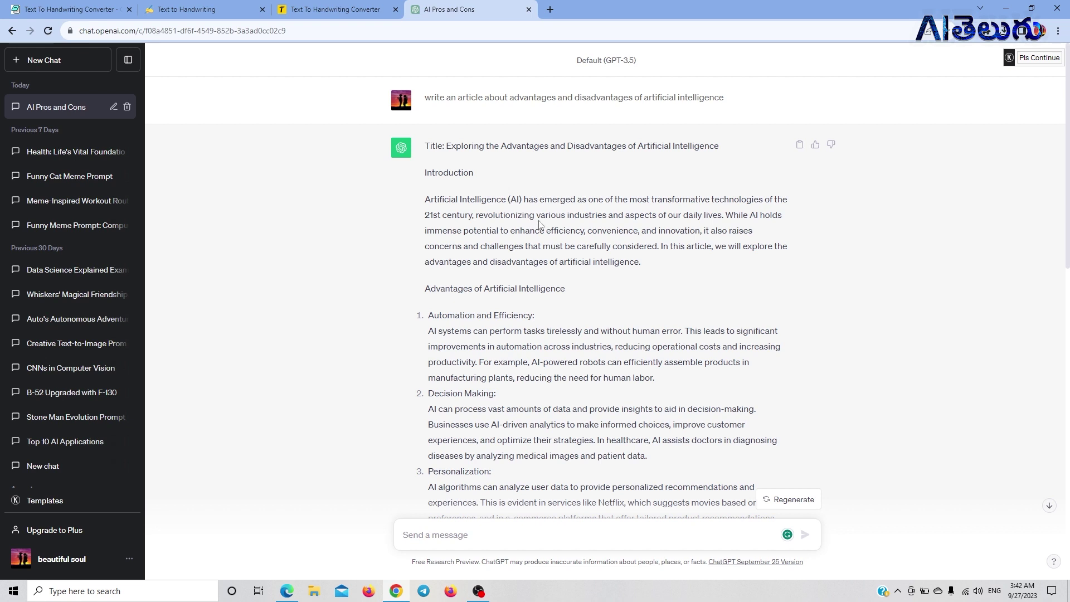
click(800, 146)
- Clear Editpad's old heading and body, then paste the copied article into the body
click(70, 10)
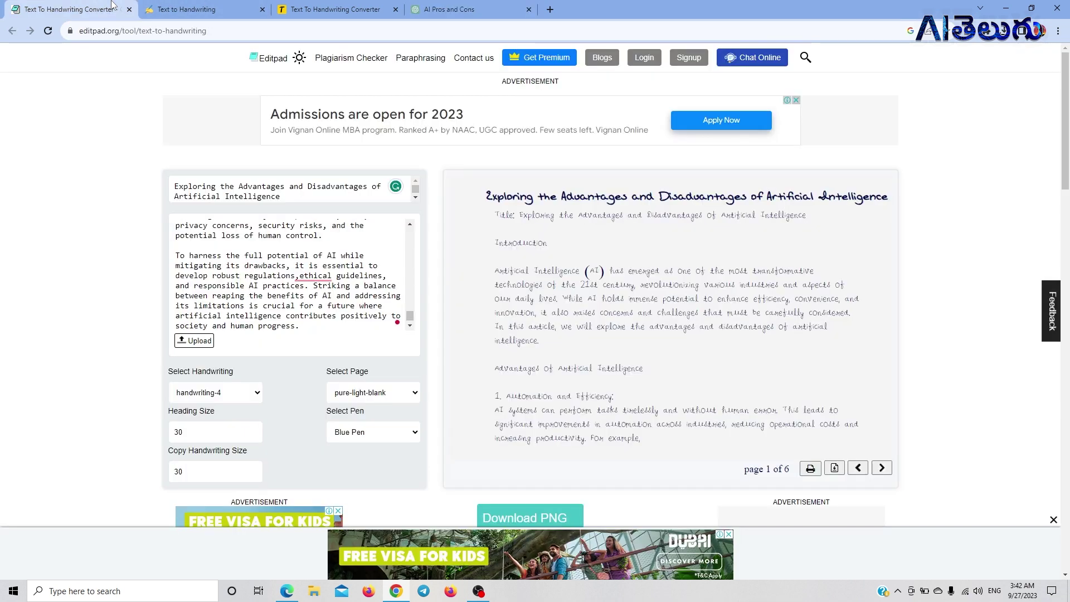
key(ctrl+a)
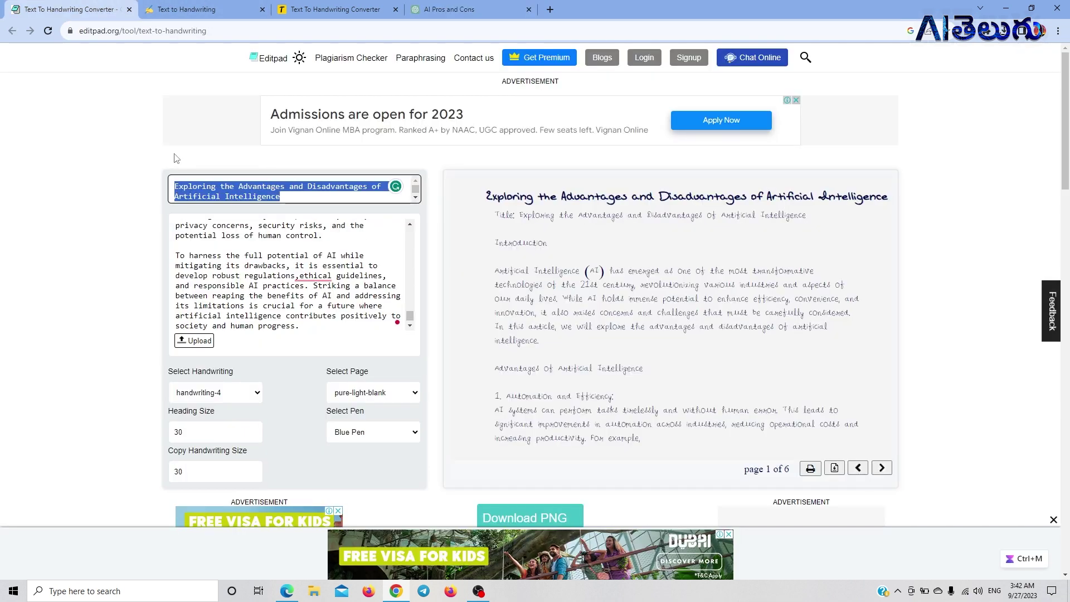
key(BackSpace)
click(205, 288)
key(ctrl+a)
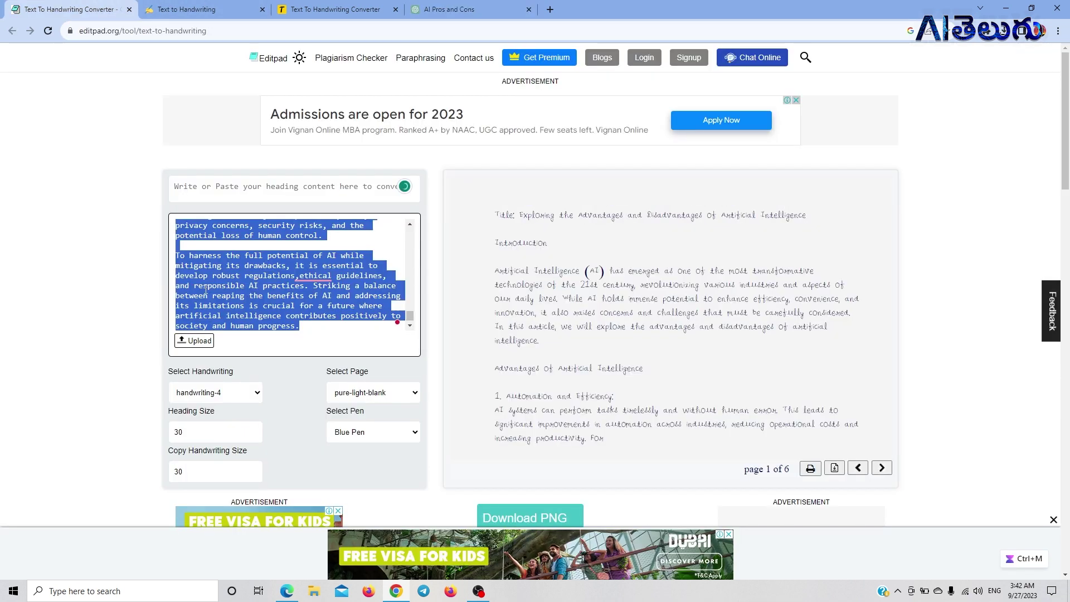
key(BackSpace)
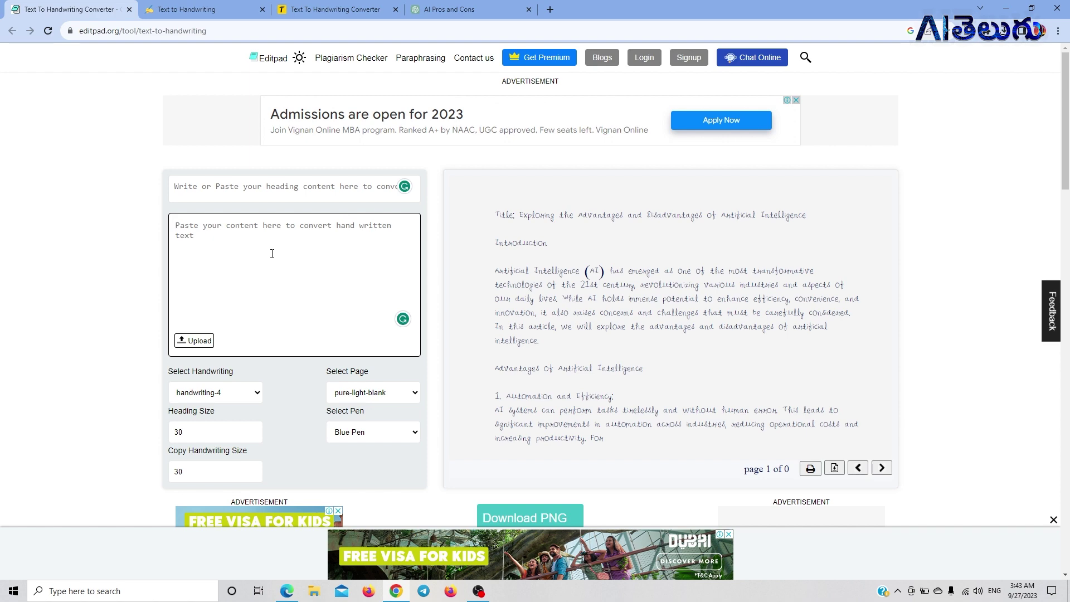
key(ctrl+v)
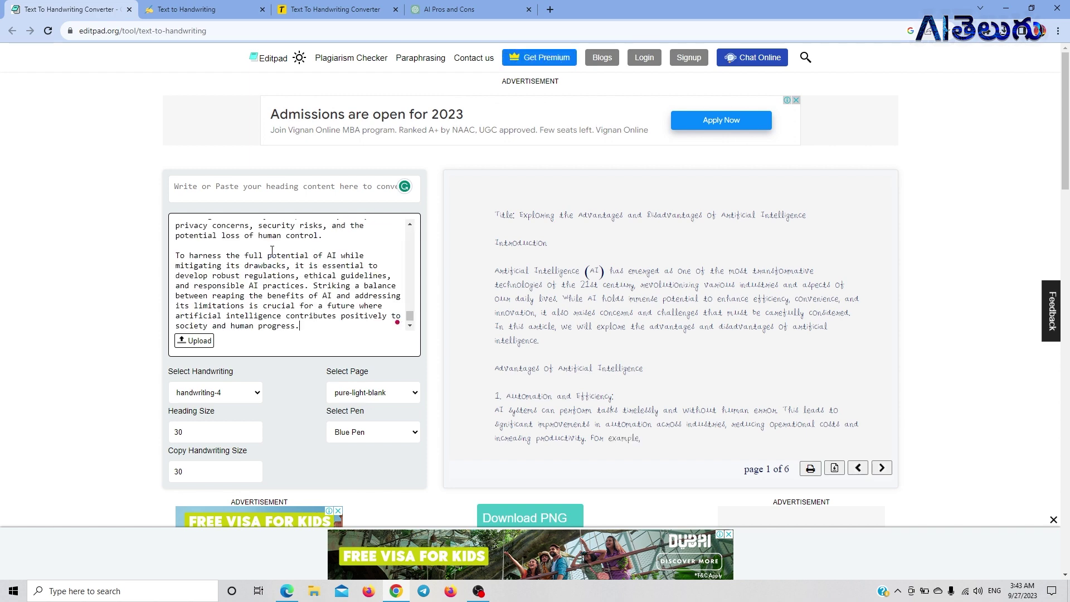
click(277, 182)
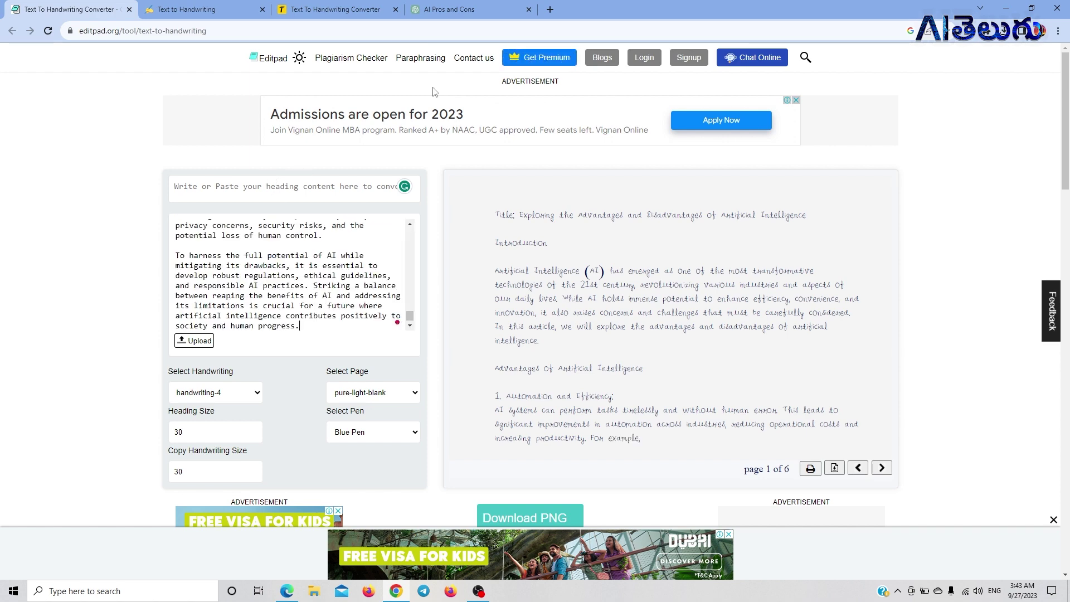
- Set the heading to the ChatGPT title 'Exploring the Advantages and Disadvantages of Artificial Intelligence'
click(440, 10)
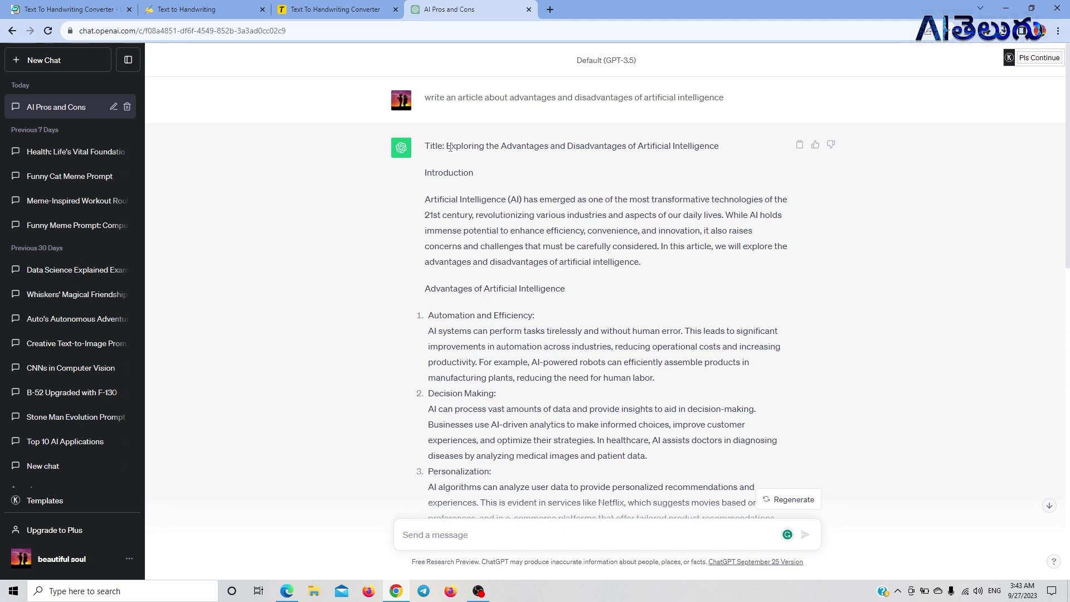
drag(446, 146, 721, 150)
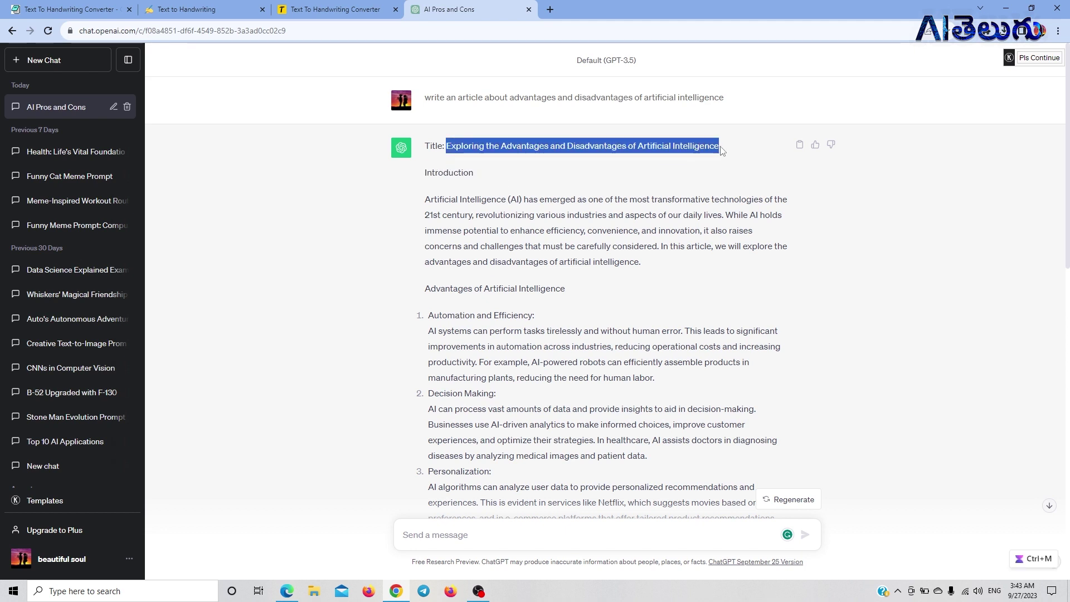
click(69, 9)
click(252, 194)
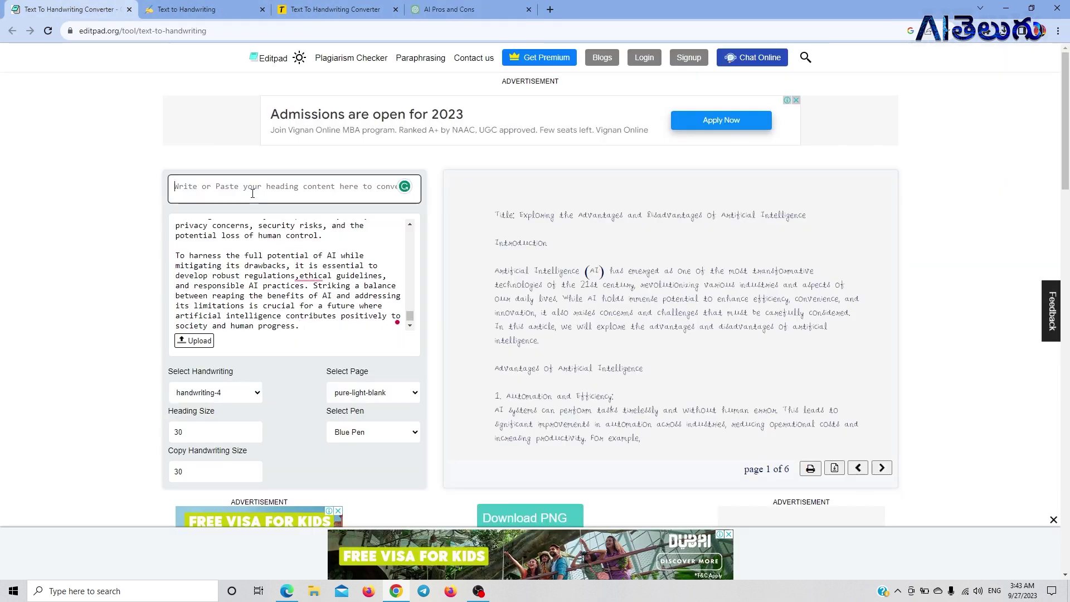
key(ctrl+v)
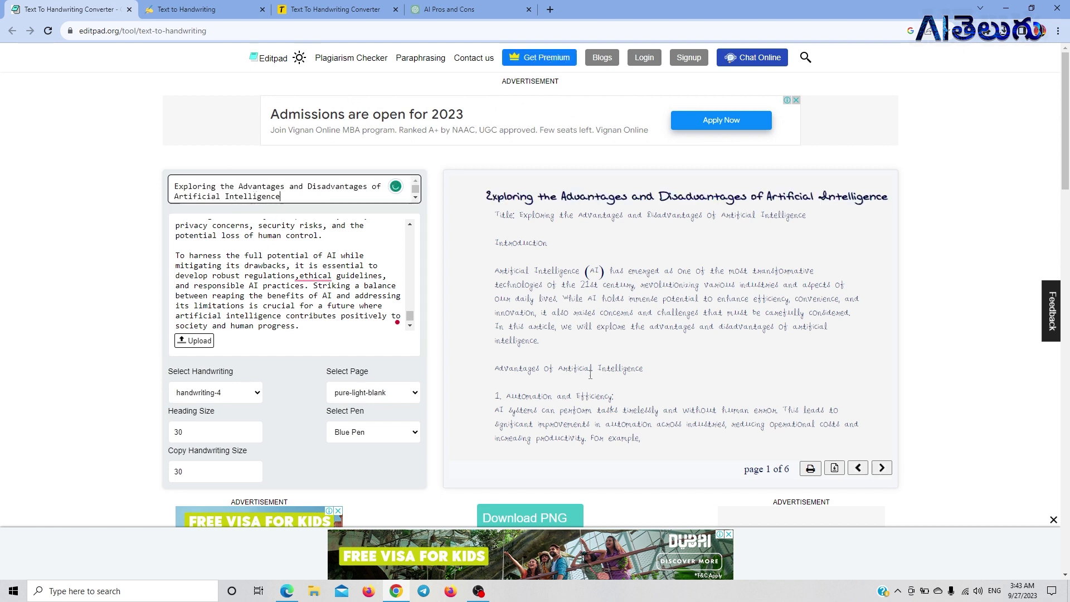
scroll(662, 252, down, 1)
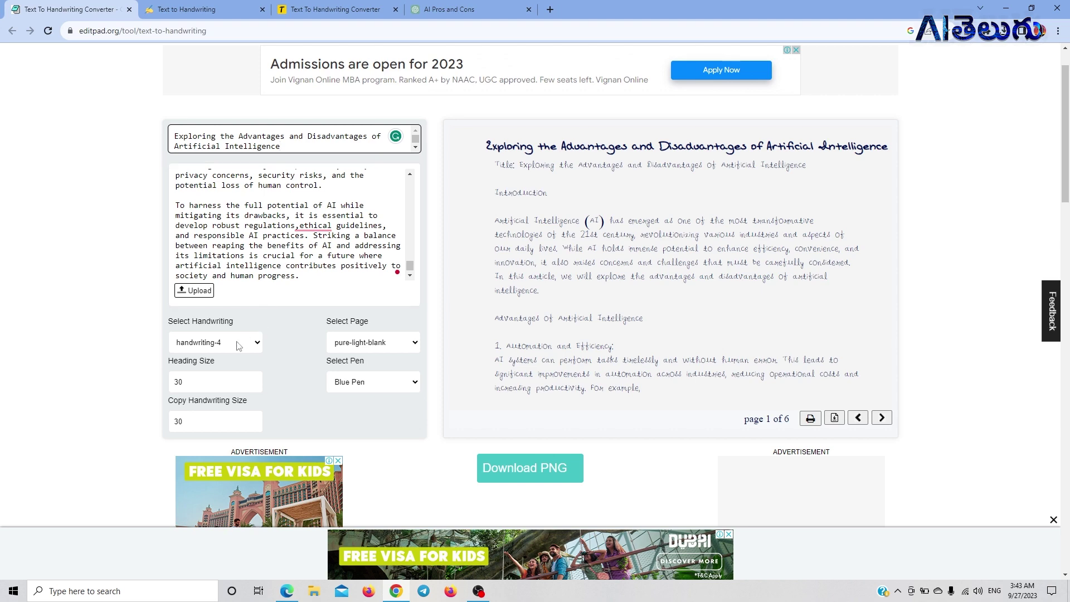
- Compare handwriting-2 and handwriting-7, then settle on the handwriting-8 style
click(238, 342)
click(221, 381)
click(218, 347)
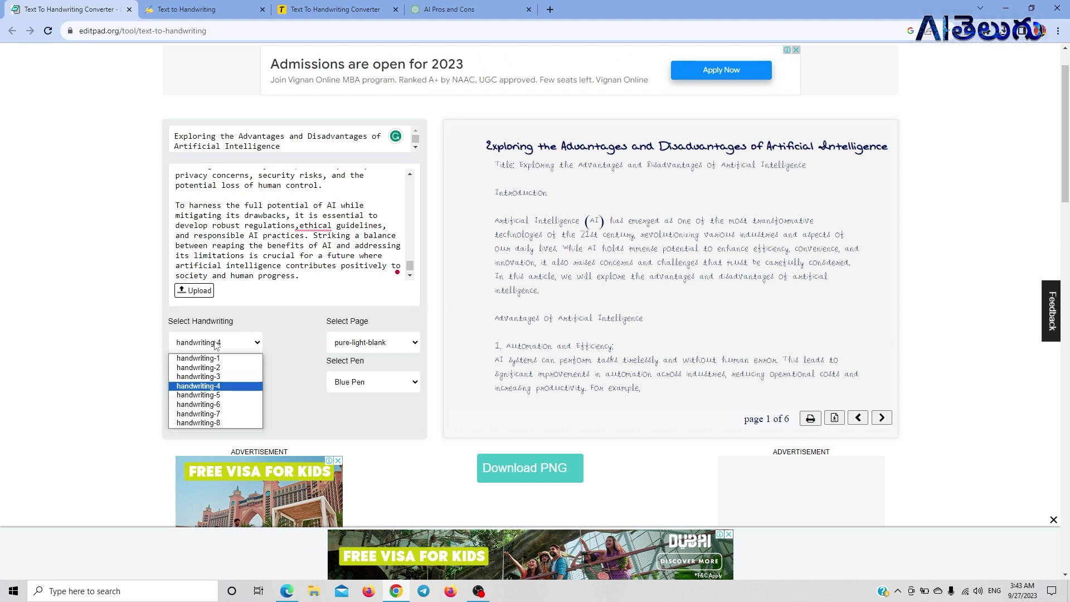
click(214, 367)
click(224, 341)
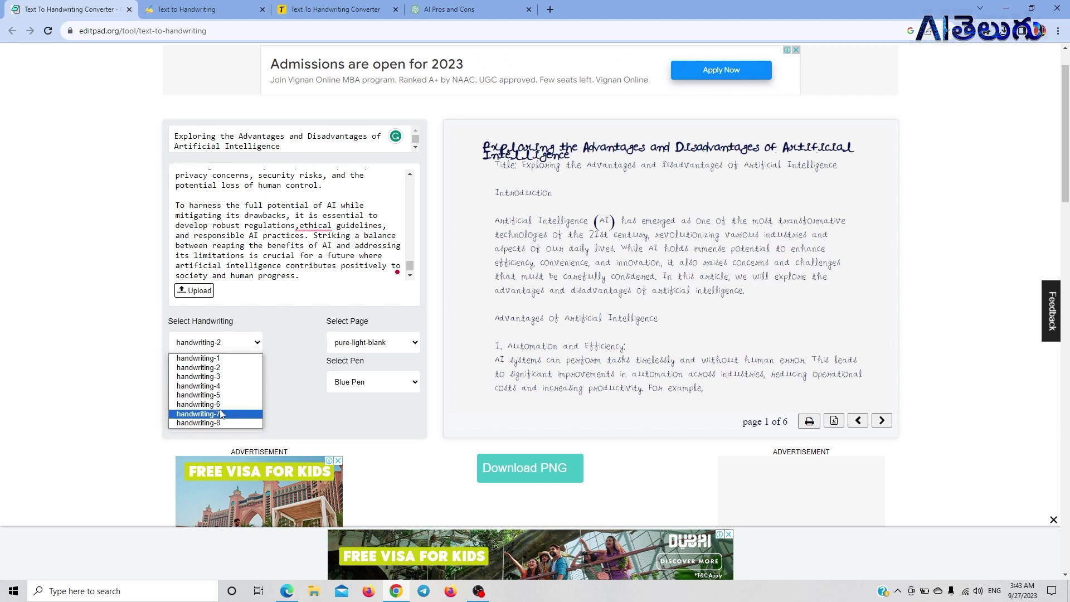
click(225, 414)
click(233, 348)
click(224, 421)
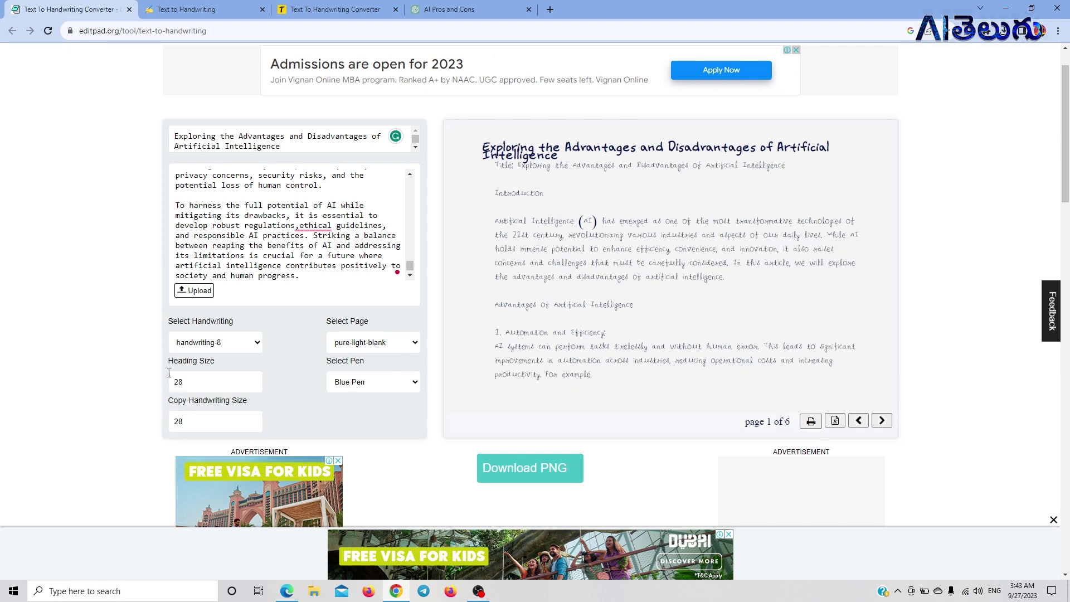
- Set the heading size to 30 and the body handwriting size to 27
click(257, 379)
click(257, 379)
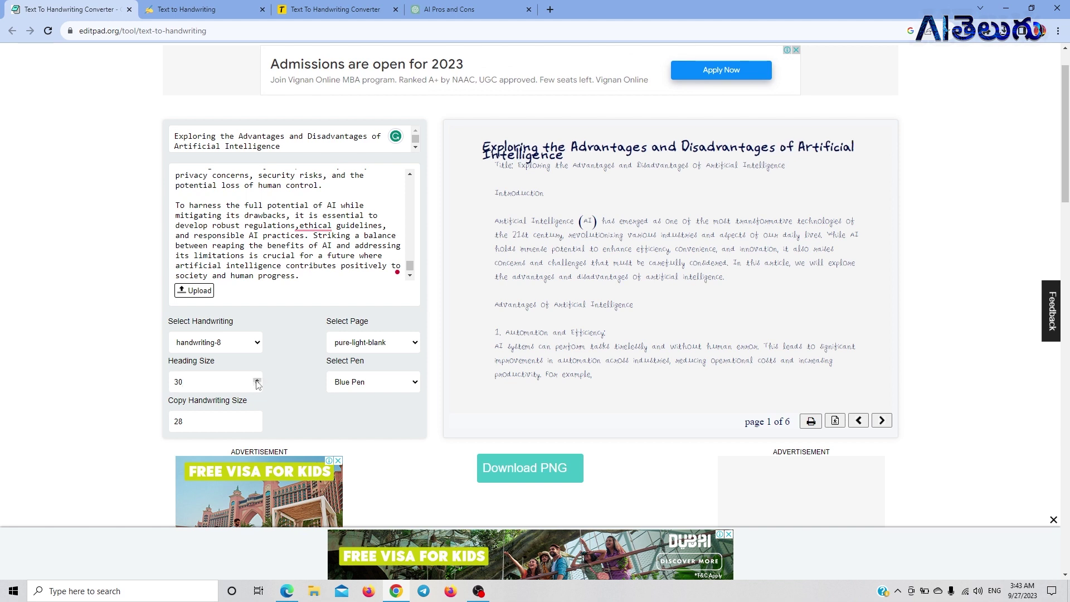
click(257, 425)
click(257, 425)
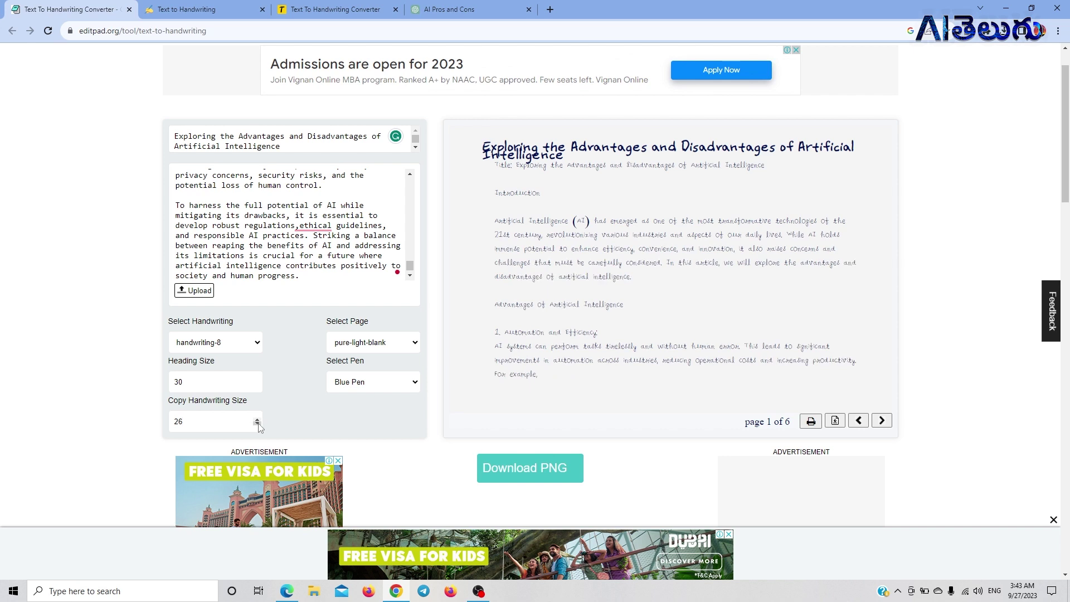
click(257, 418)
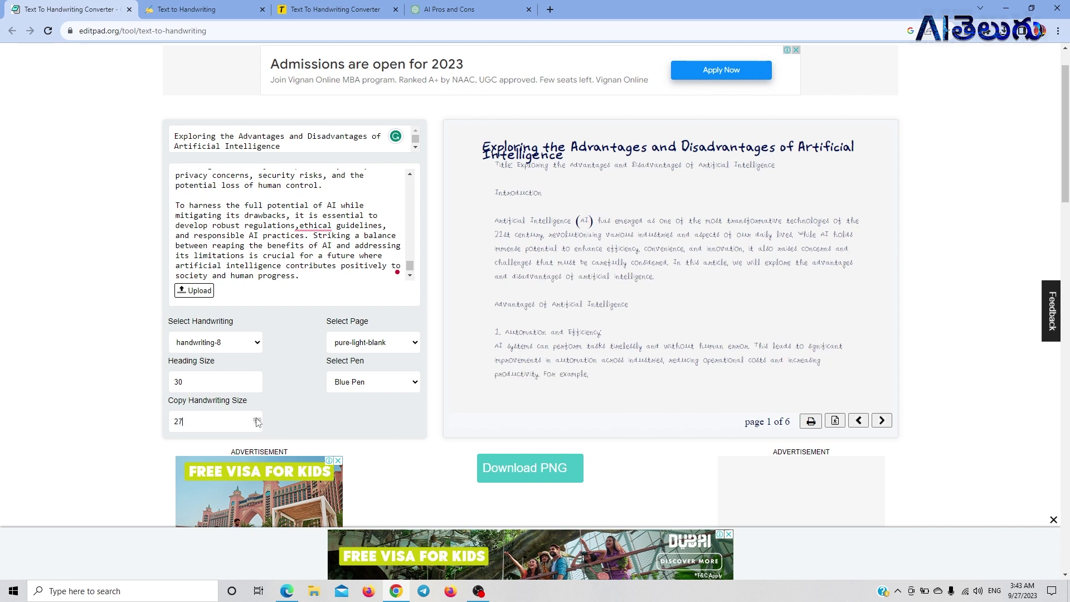
- Try gel, black and red pens, then keep the Blue Pen ink
click(377, 388)
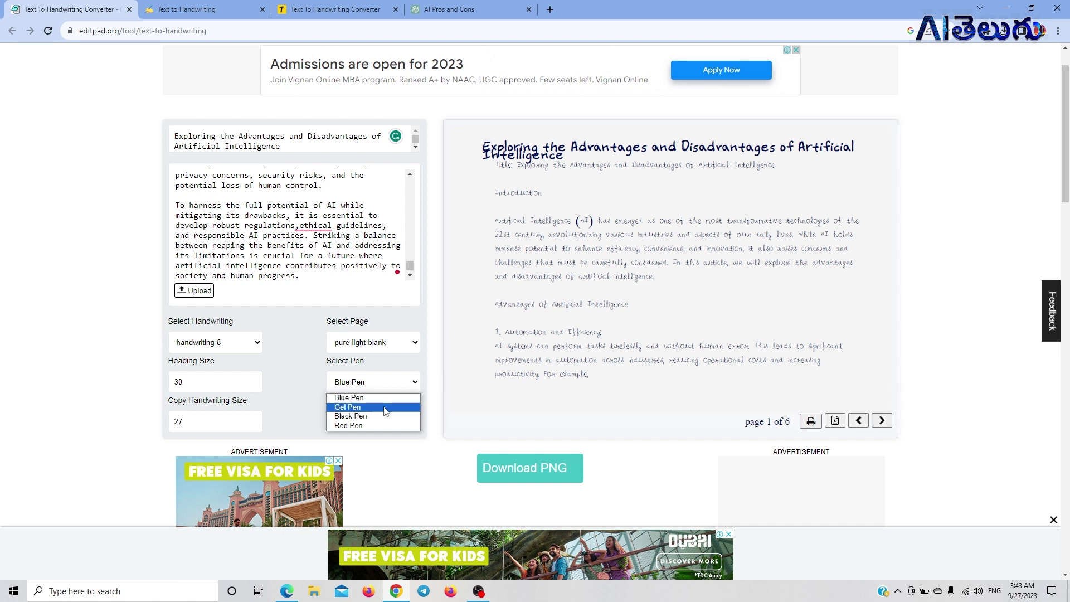
click(383, 406)
click(379, 389)
click(370, 416)
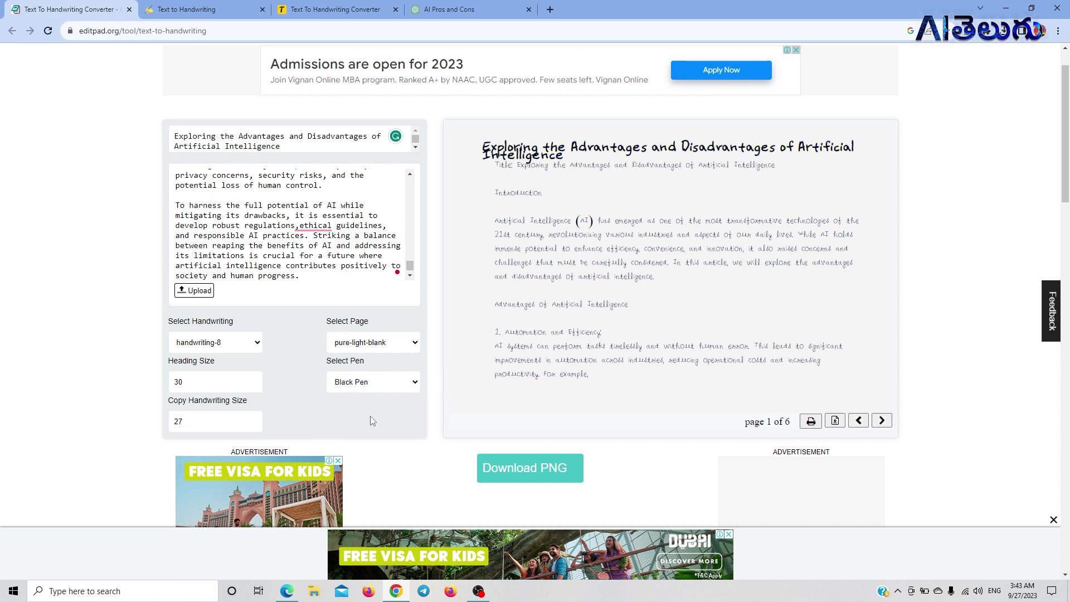
click(365, 385)
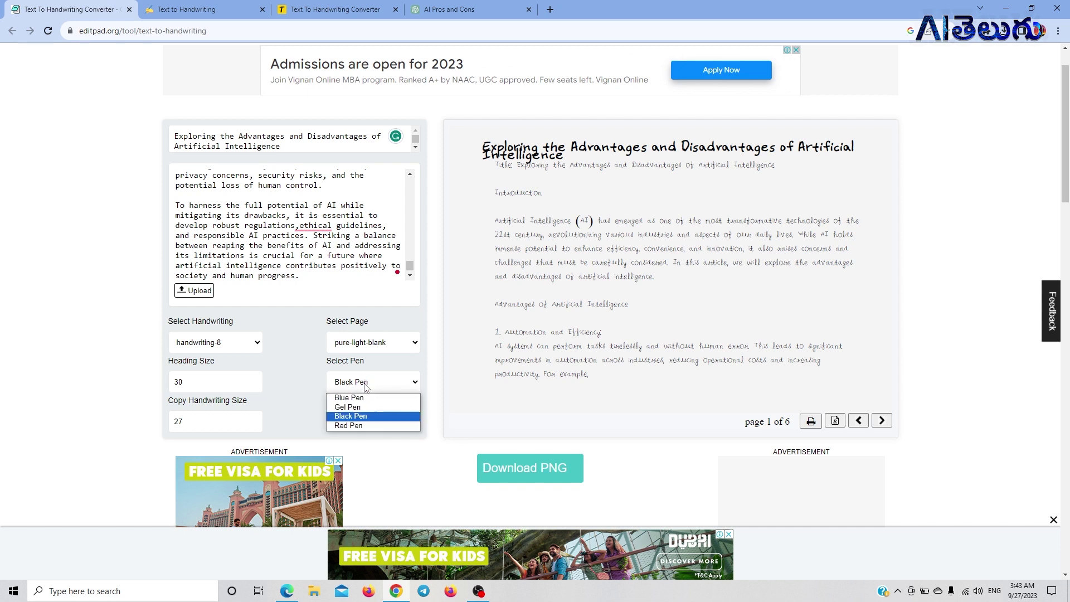
click(359, 427)
click(361, 384)
click(360, 398)
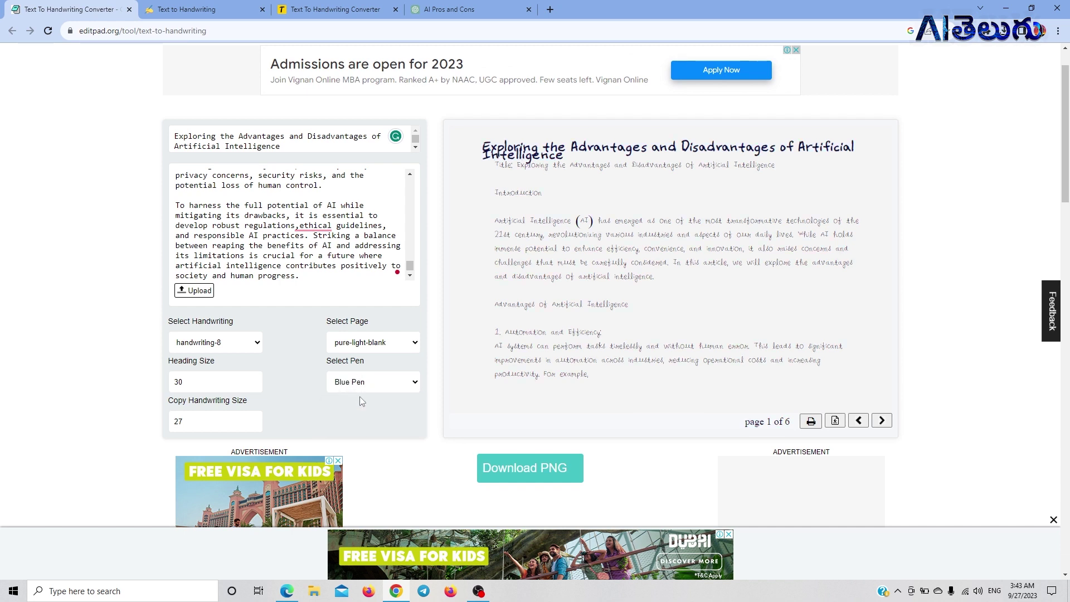
- Compare lined and bordered paper styles, then use the pure-dark-blank page
click(360, 341)
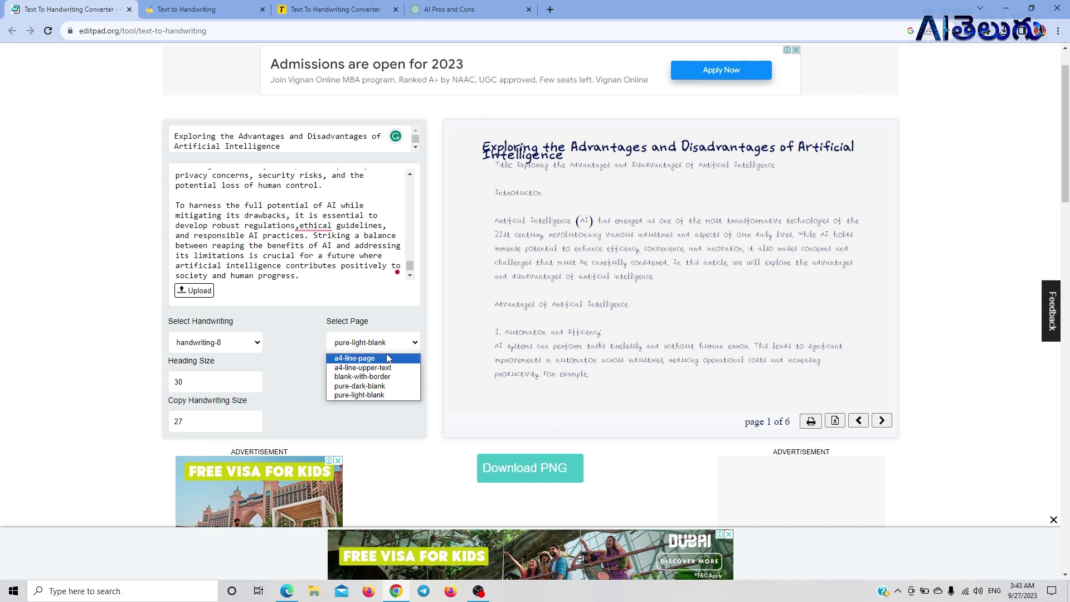
click(368, 368)
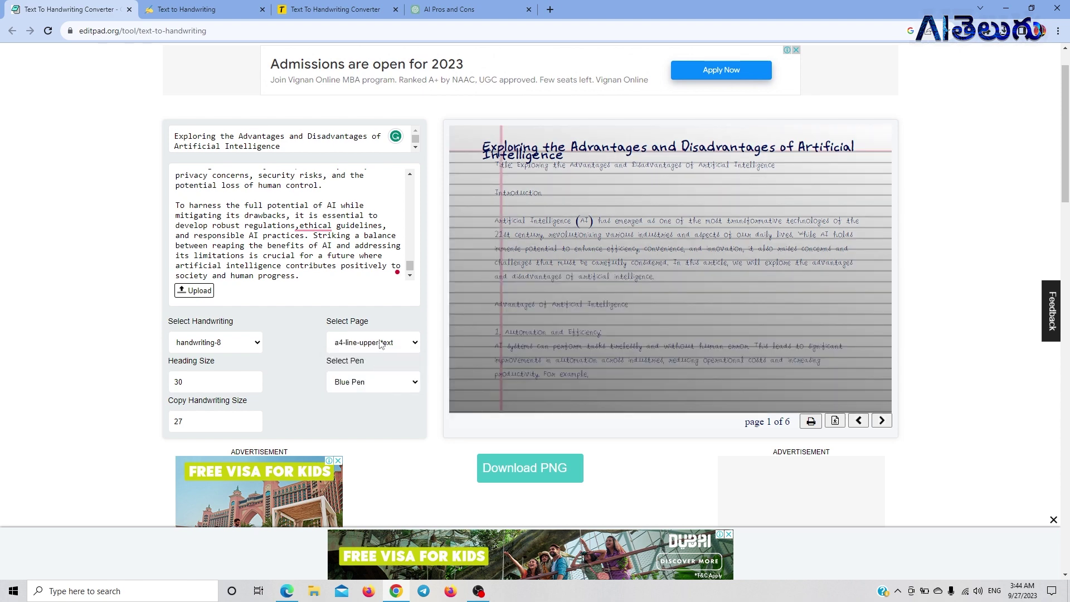
click(380, 344)
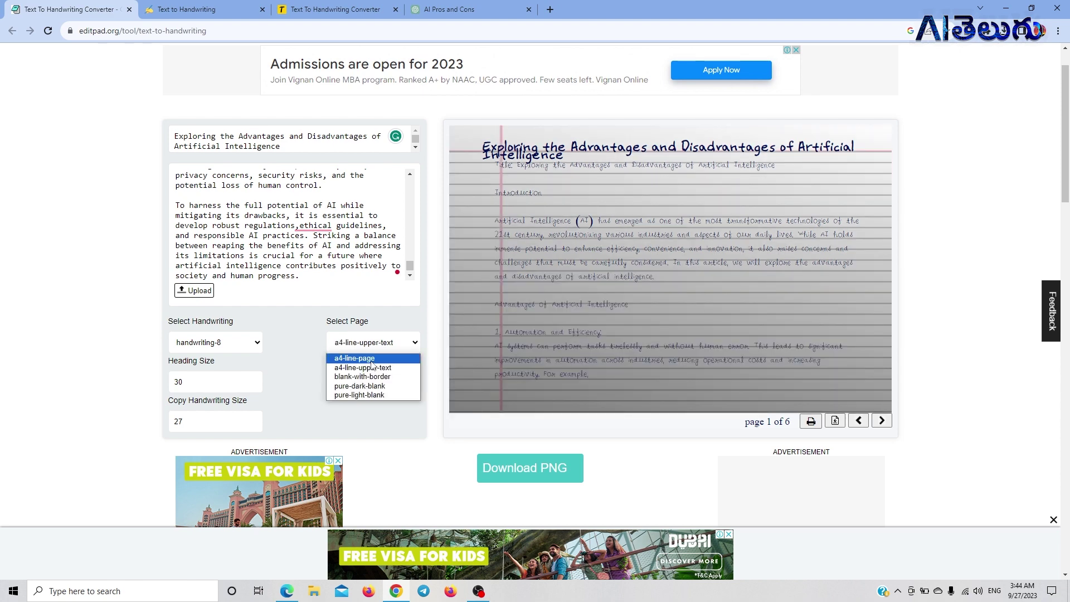
click(374, 357)
click(372, 346)
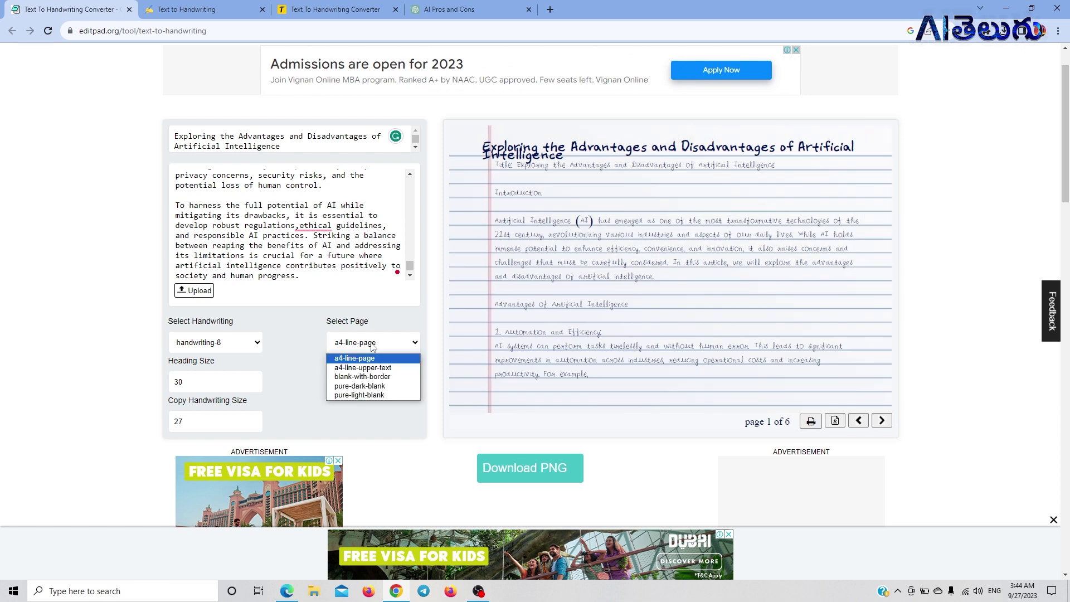
click(375, 376)
click(374, 350)
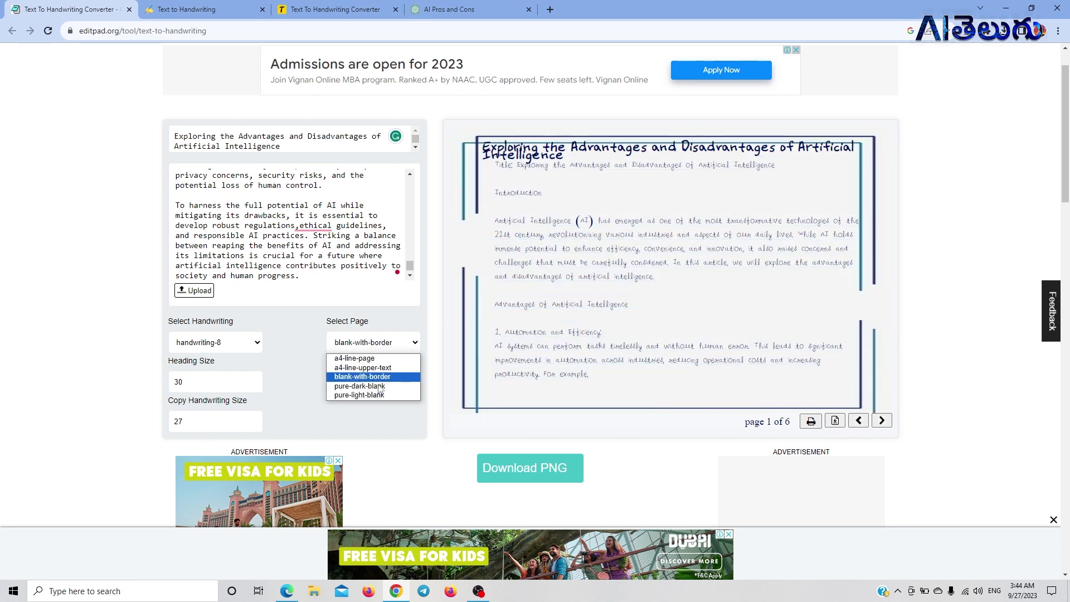
click(381, 389)
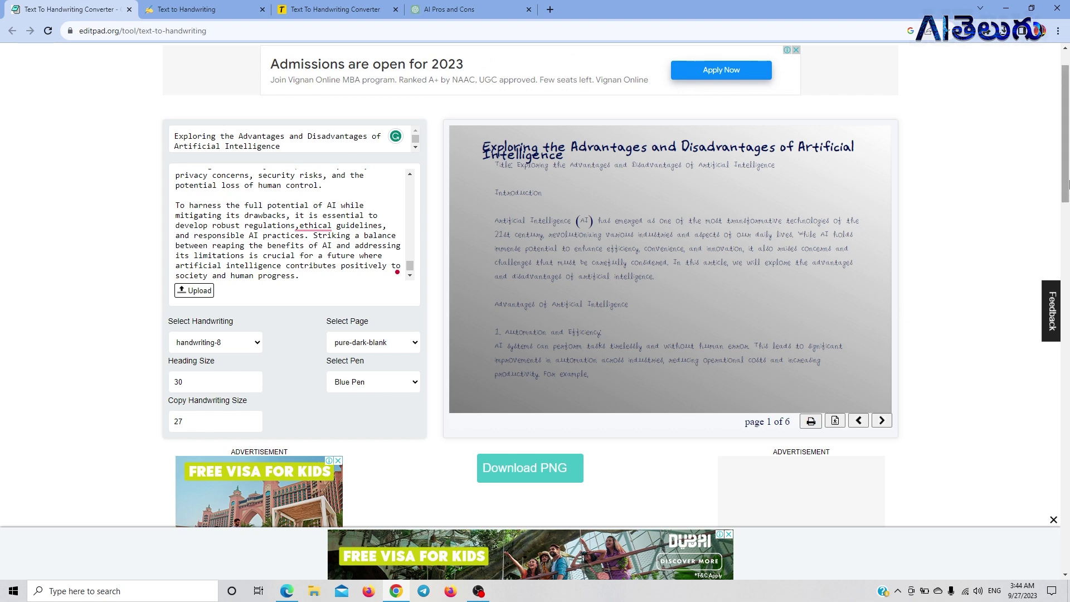
drag(1068, 185, 1066, 287)
scroll(1066, 287, up, 9)
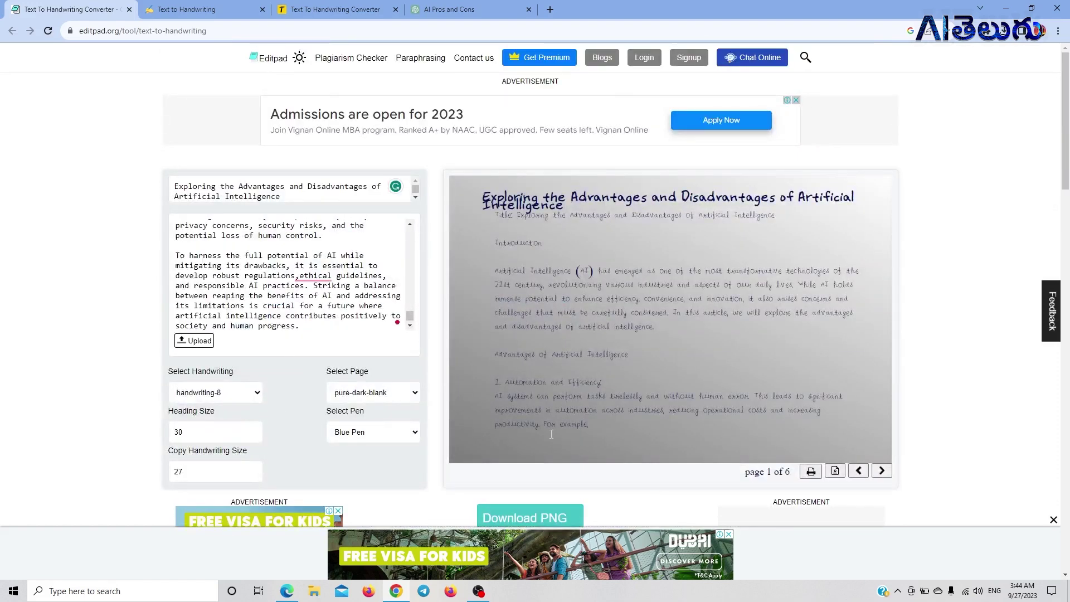
scroll(1067, 187, down, 1)
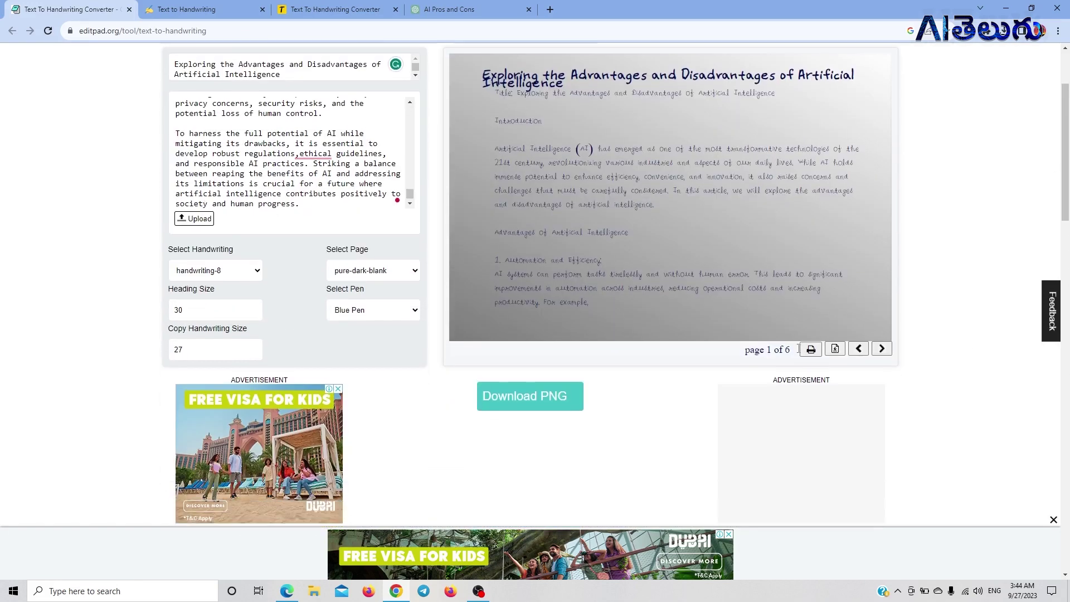
click(811, 349)
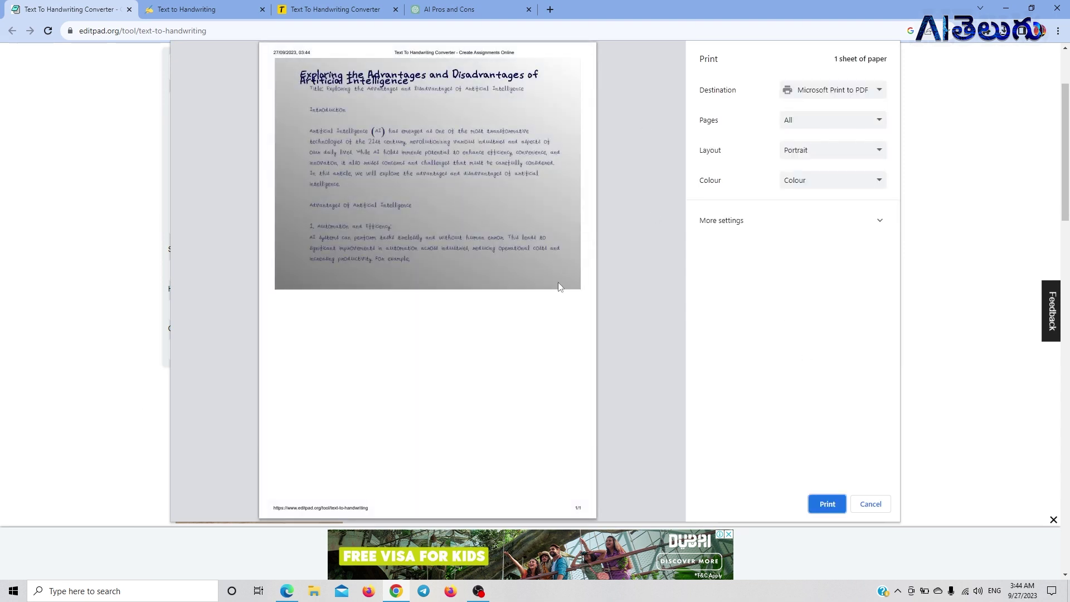
click(826, 504)
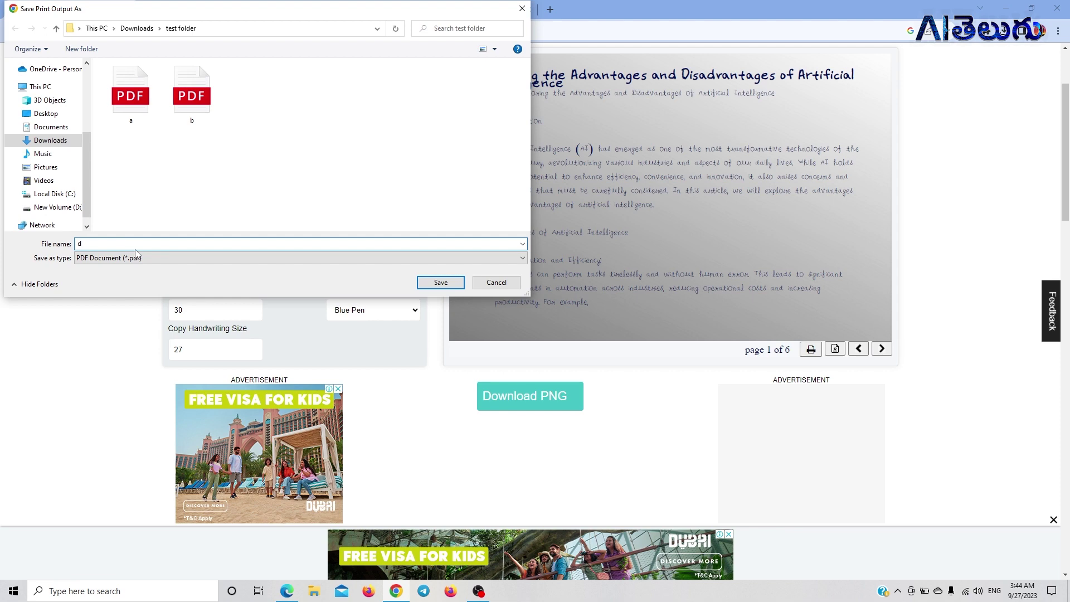
click(523, 9)
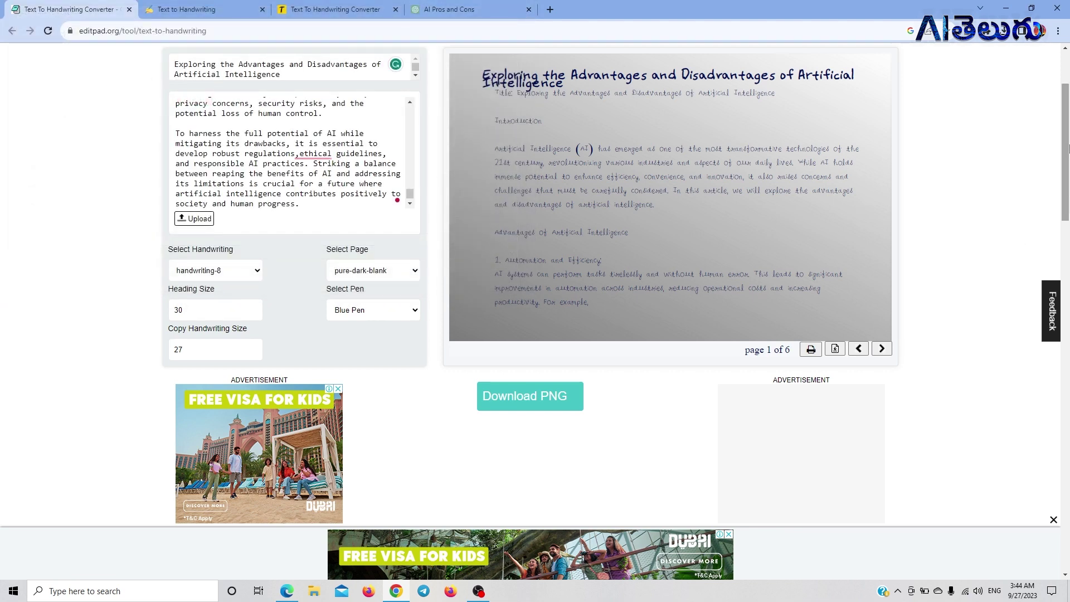
scroll(892, 195, up, 3)
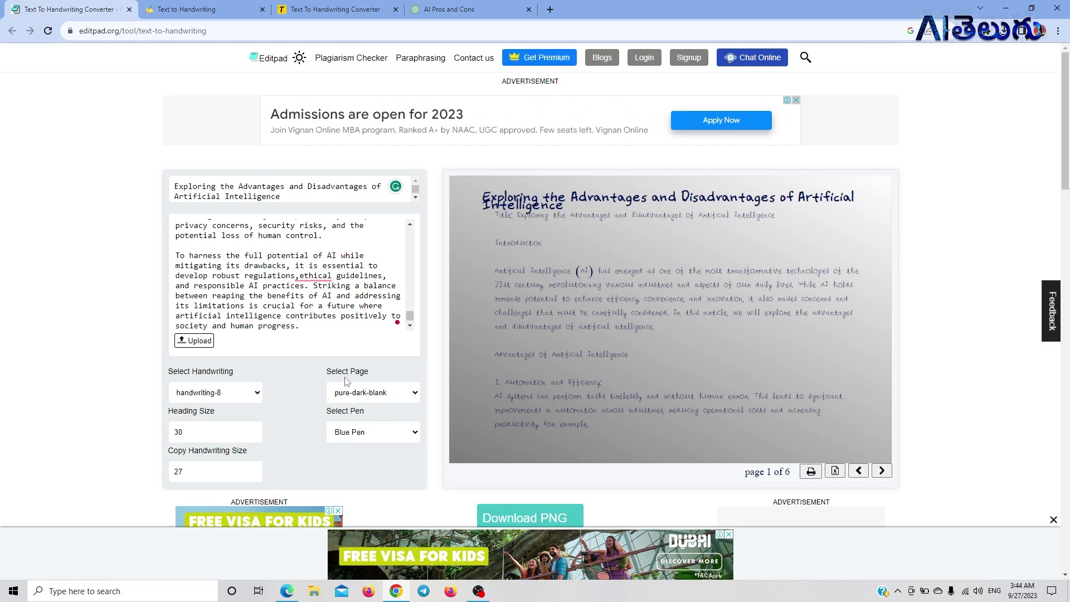
- Reload the TextReverse converter to empty its fields, then return to the AI Pros and Cons chat
click(334, 9)
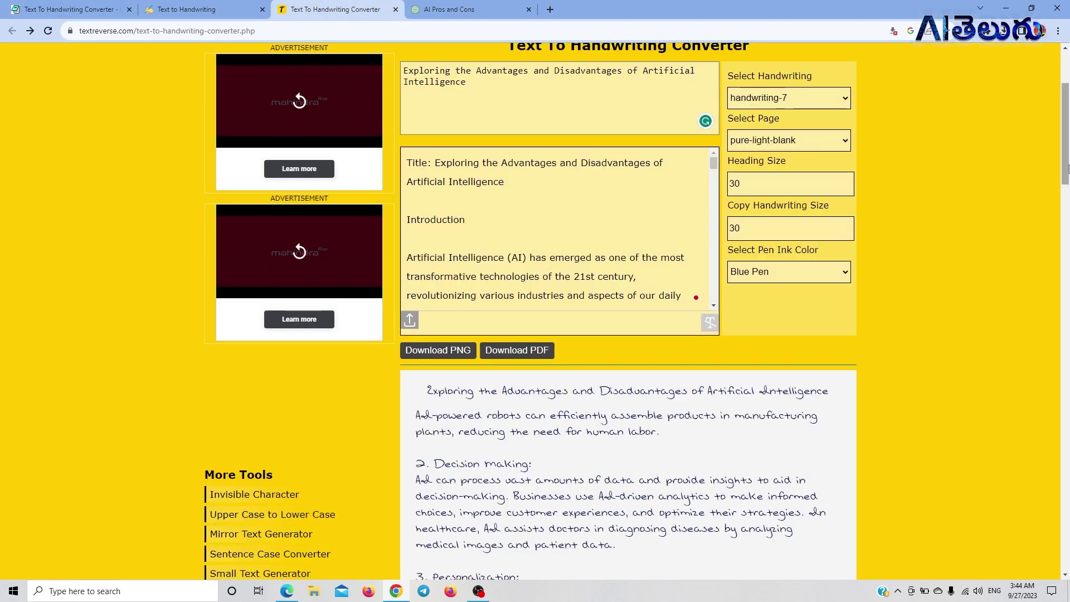
scroll(1067, 168, up, 3)
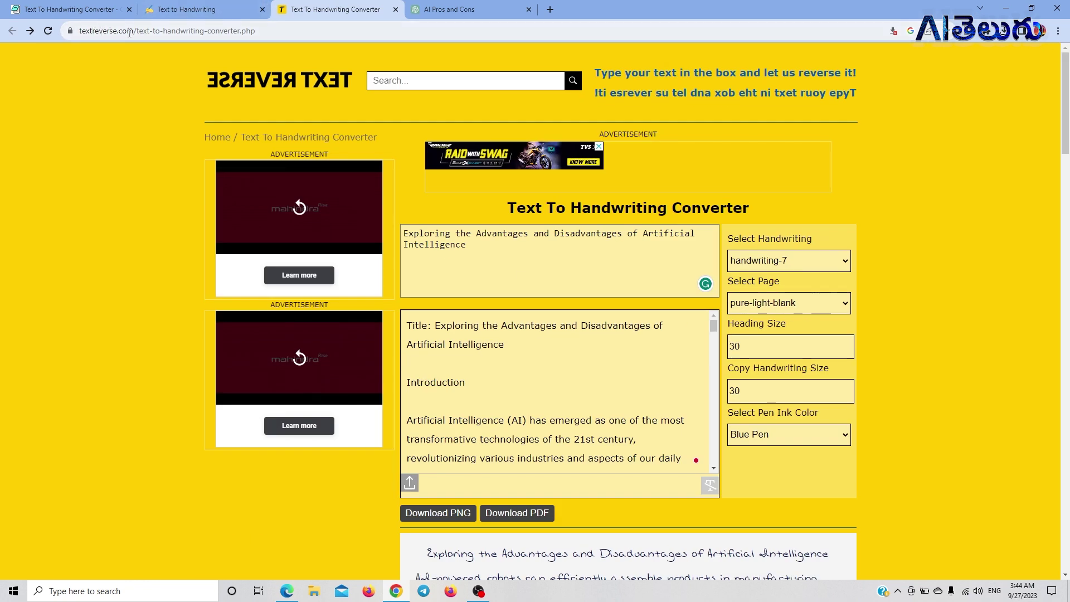
click(48, 32)
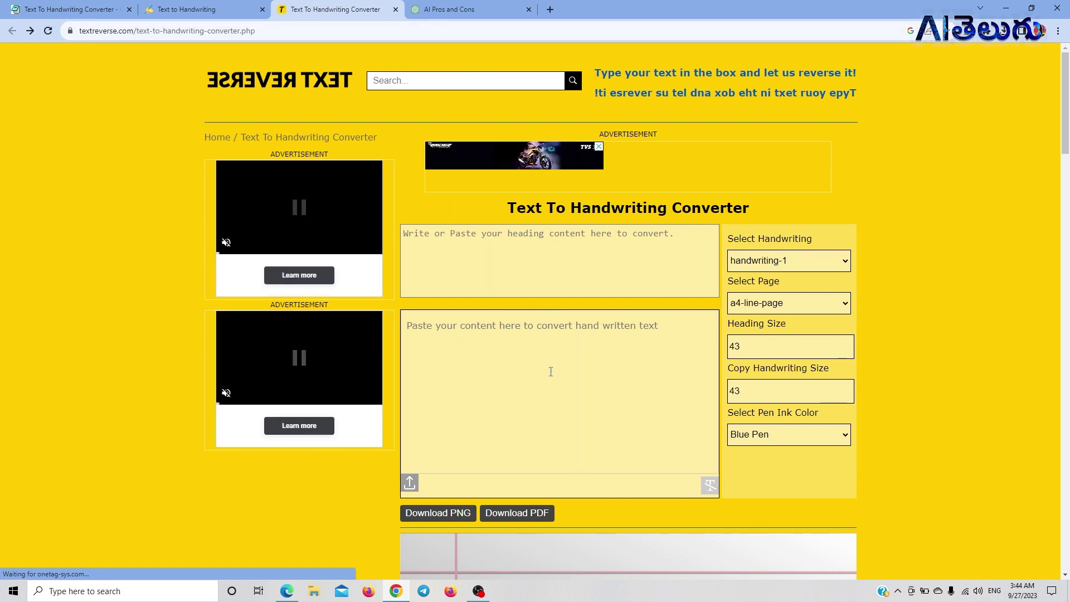
click(433, 7)
click(795, 192)
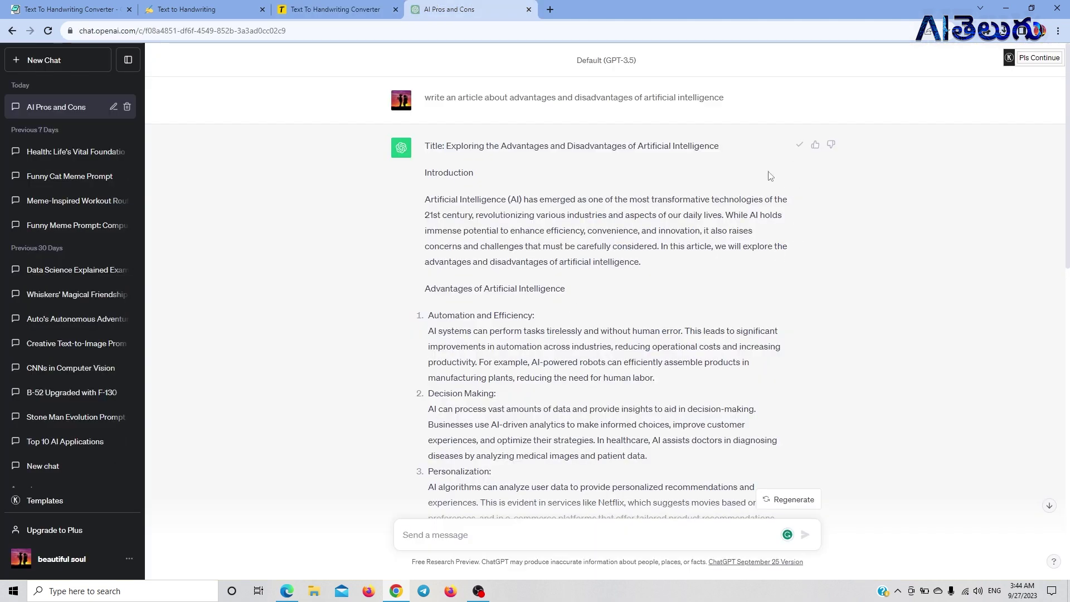
- Paste the article into TextReverse's content box and bring the ChatGPT title to its heading box
click(335, 9)
key(ctrl+v)
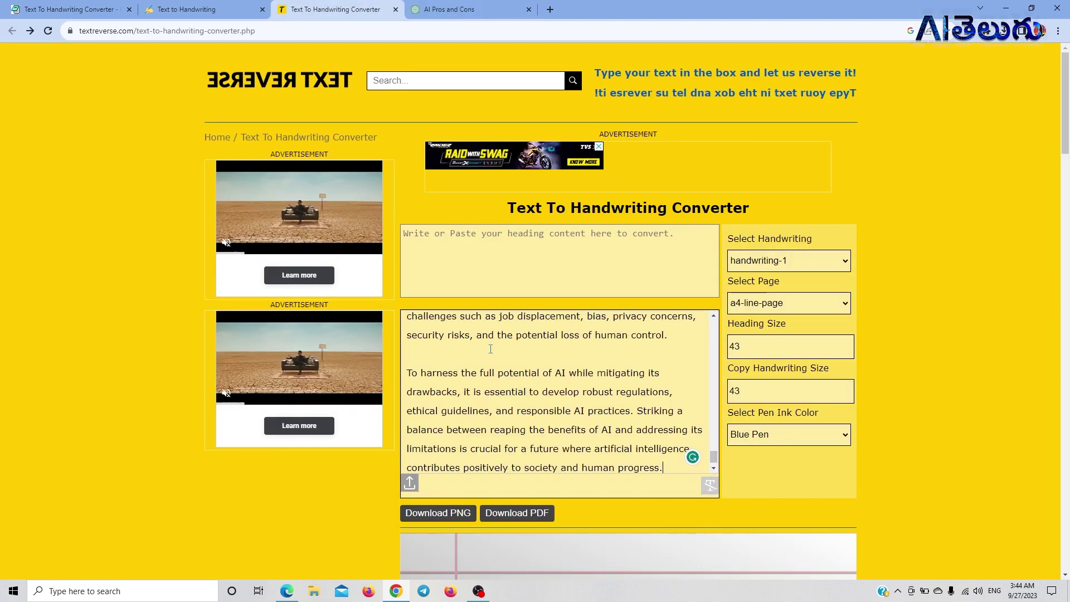
click(468, 8)
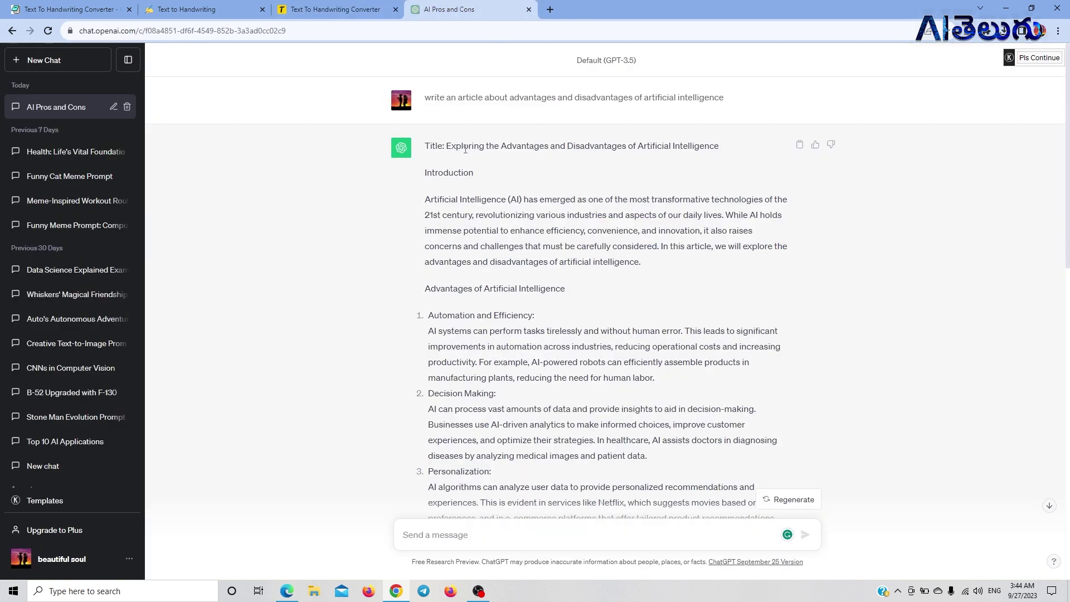
drag(448, 145, 720, 146)
key(ctrl+c)
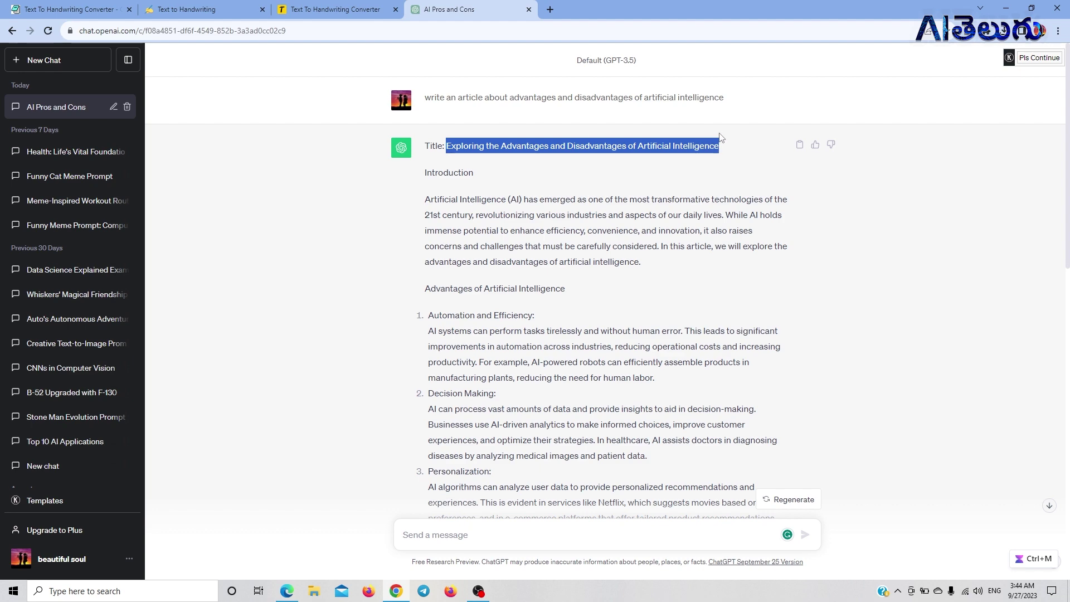
click(334, 9)
click(438, 246)
key(ctrl+v)
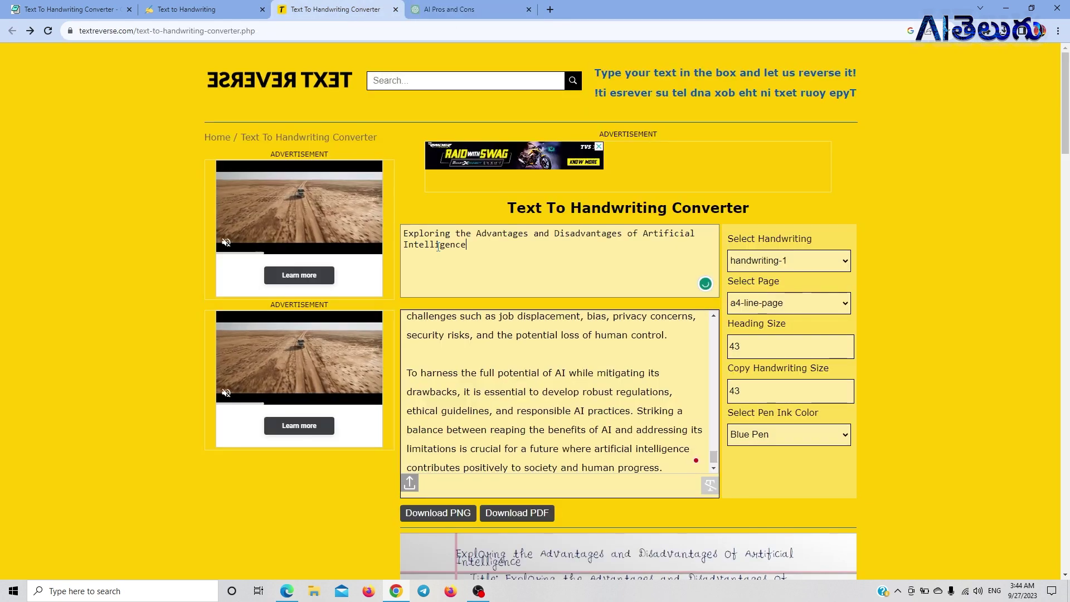
drag(1066, 125, 1068, 202)
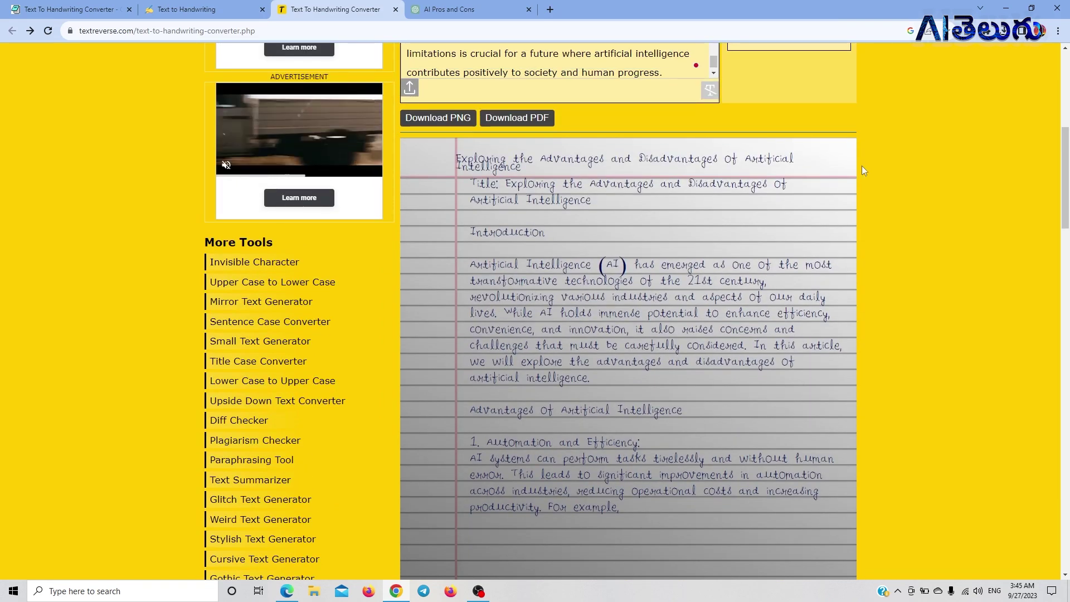
scroll(789, 263, up, 6)
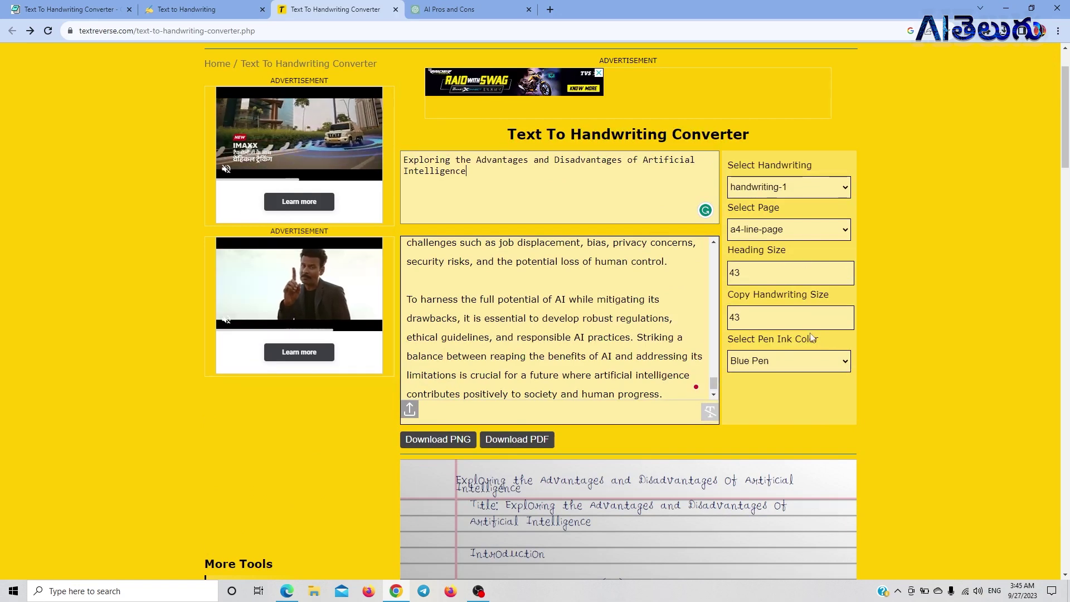
click(803, 363)
click(793, 390)
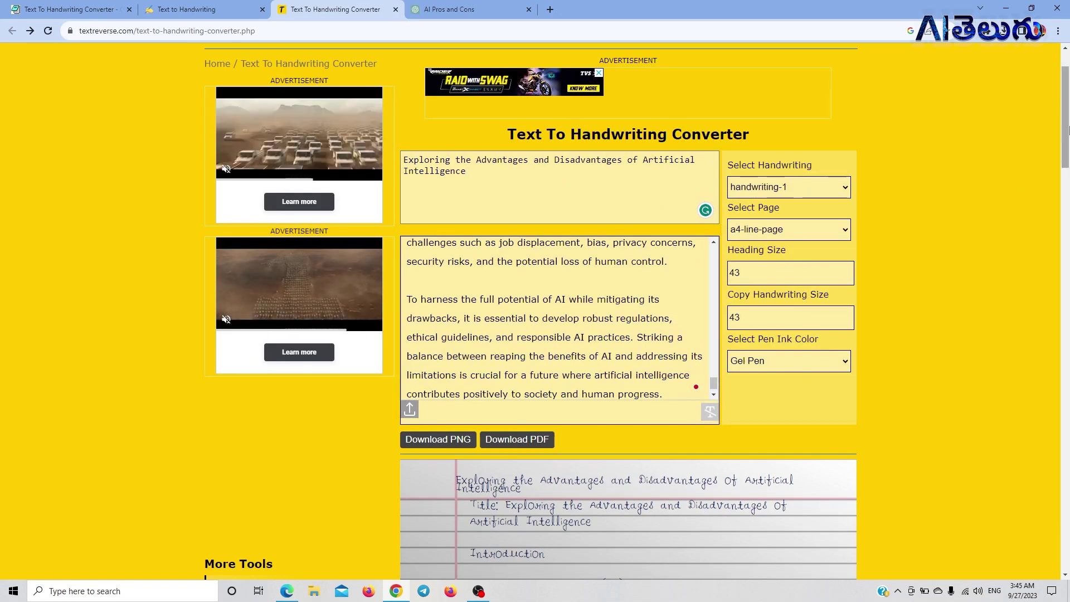
drag(1066, 131, 1068, 153)
click(801, 234)
click(794, 275)
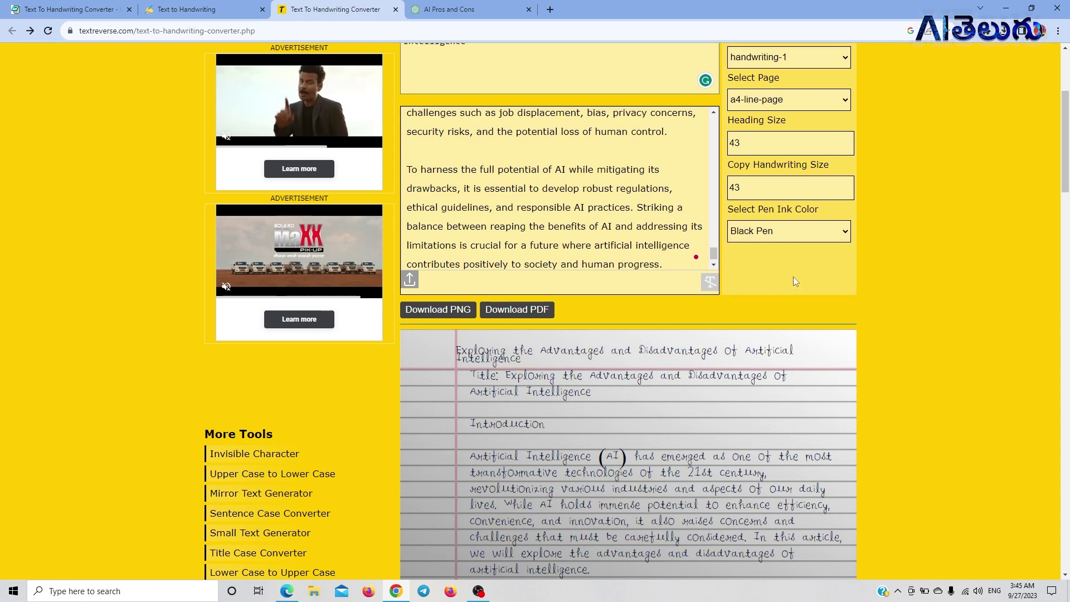
click(809, 228)
click(790, 281)
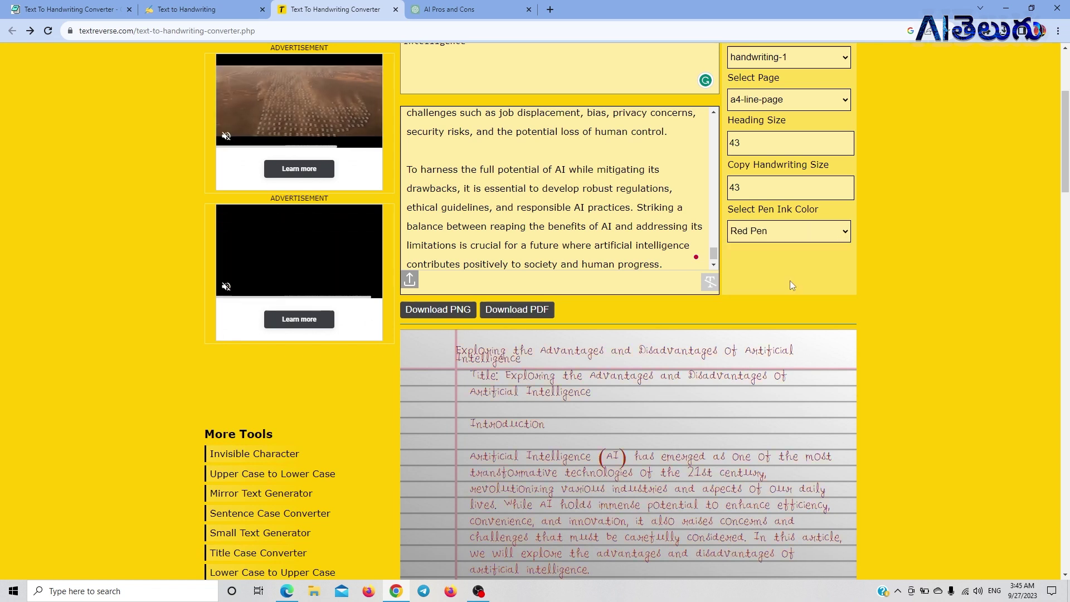
click(776, 228)
click(773, 251)
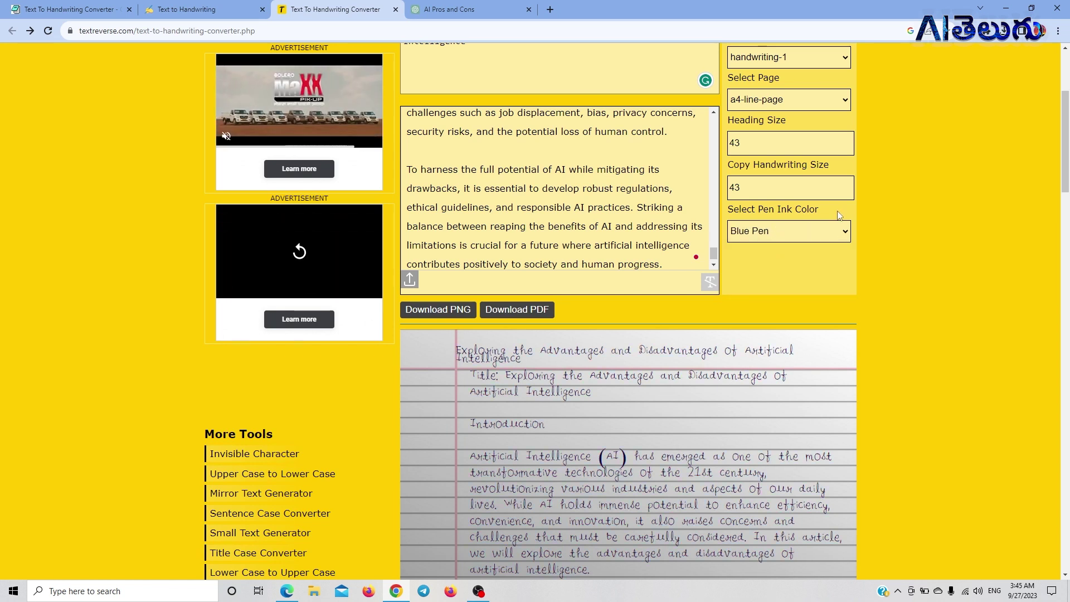
scroll(822, 249, up, 3)
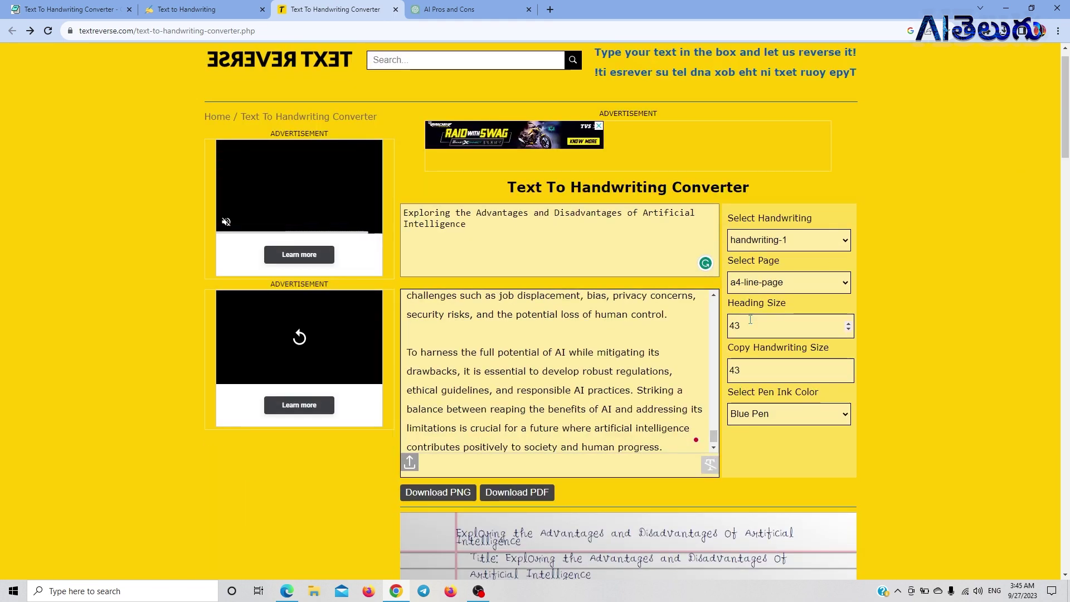
scroll(797, 268, down, 3)
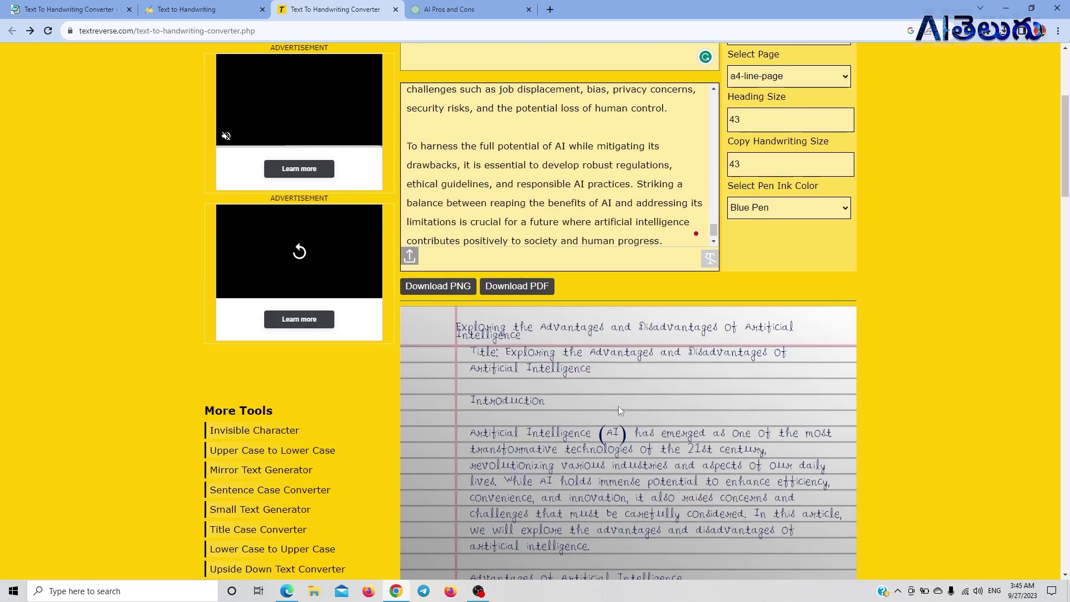
scroll(772, 160, up, 2)
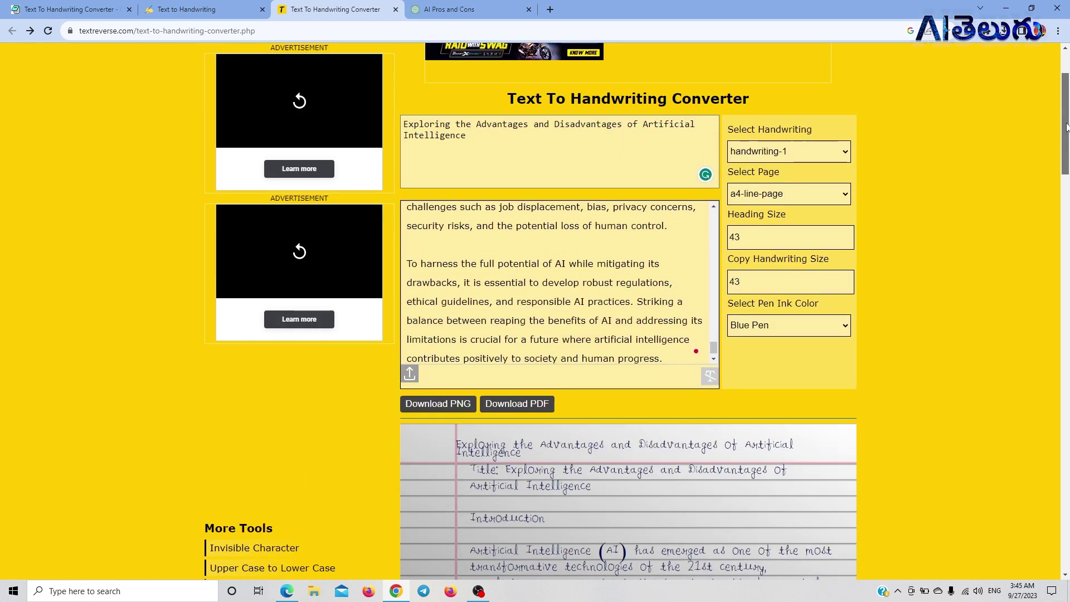
- Compare blank-with-border, a4-line-upper-text and pure-dark-blank pages, then settle on pure-light-blank
click(783, 193)
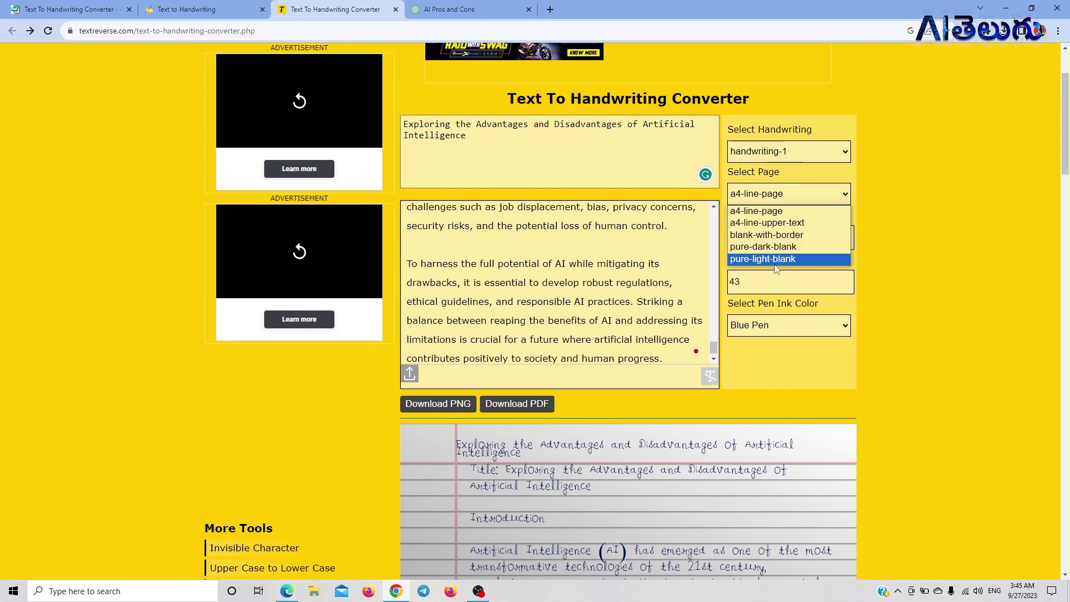
click(778, 259)
drag(1065, 139, 856, 277)
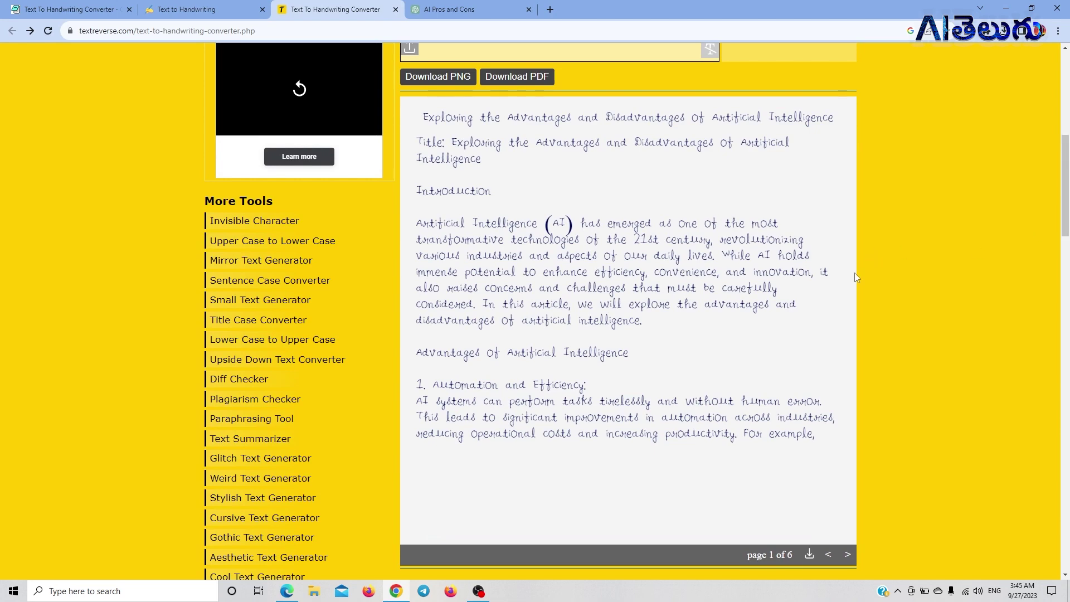
scroll(793, 233, up, 5)
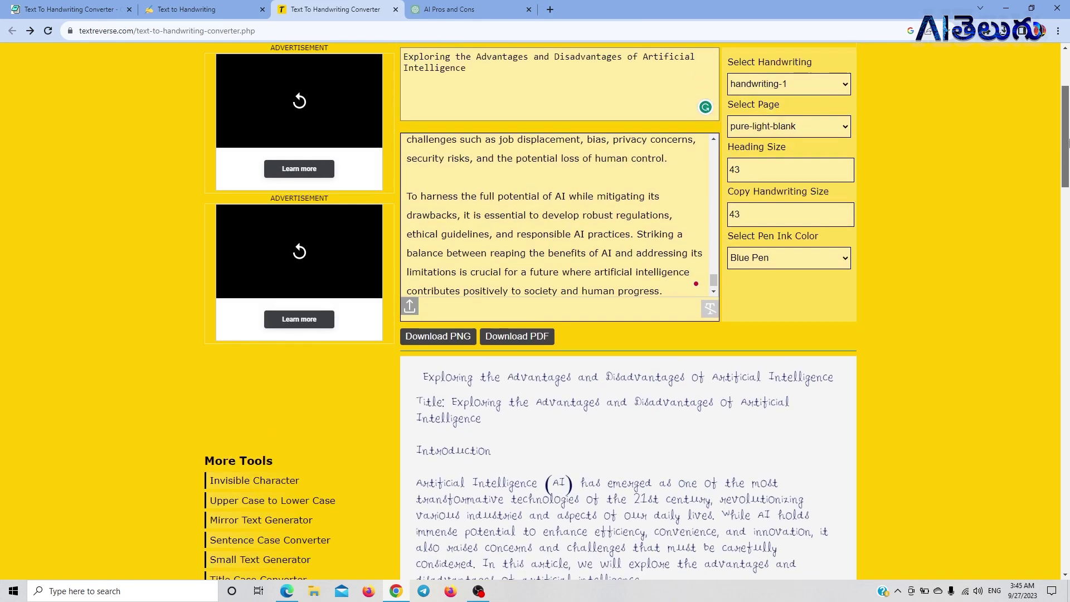
click(770, 131)
click(767, 170)
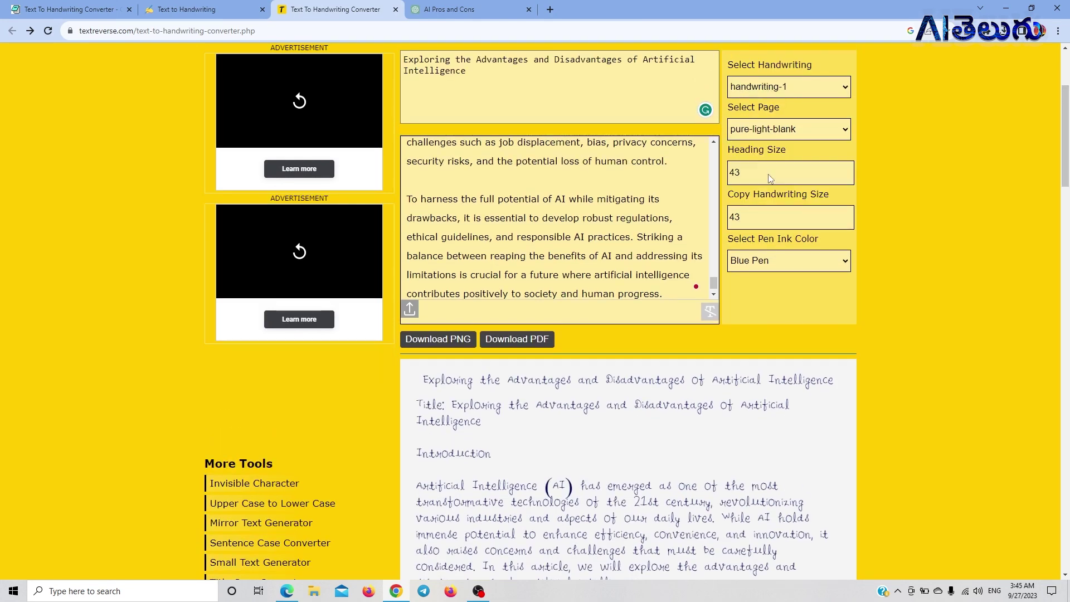
click(757, 133)
click(759, 159)
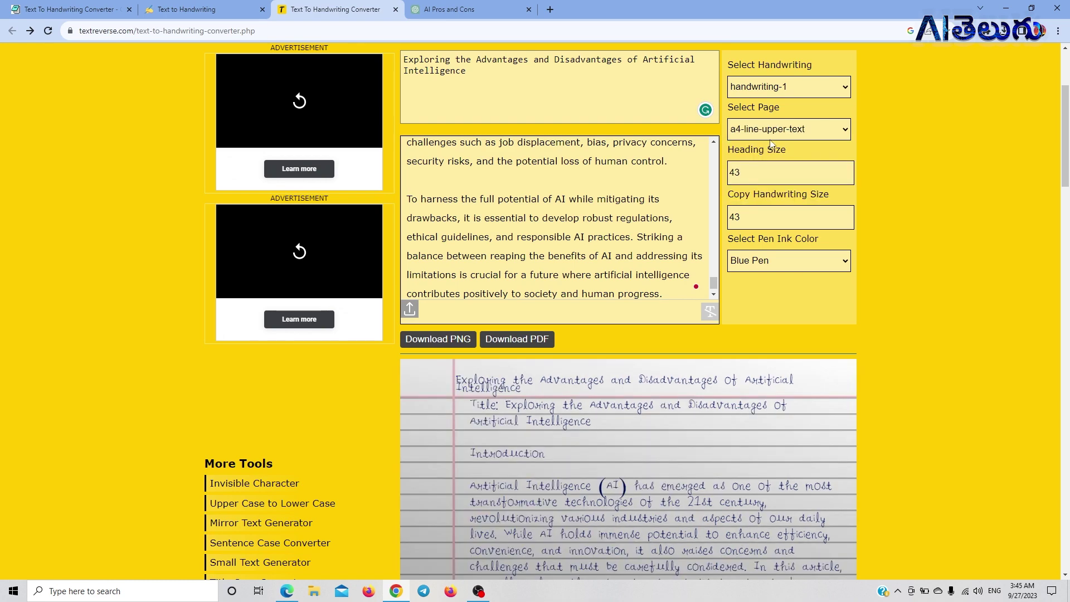
click(773, 133)
click(785, 184)
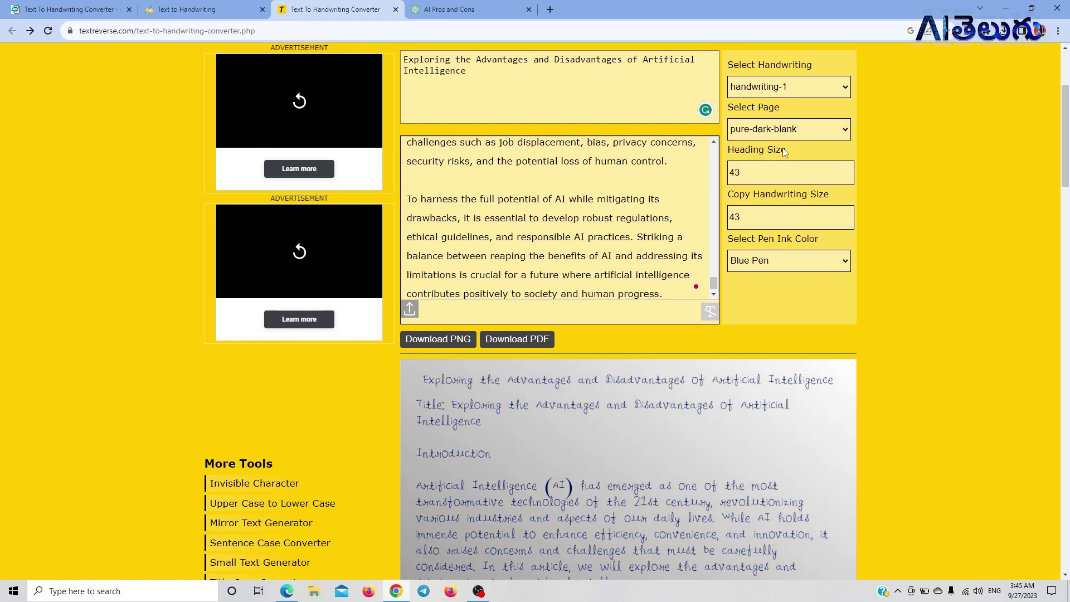
click(783, 136)
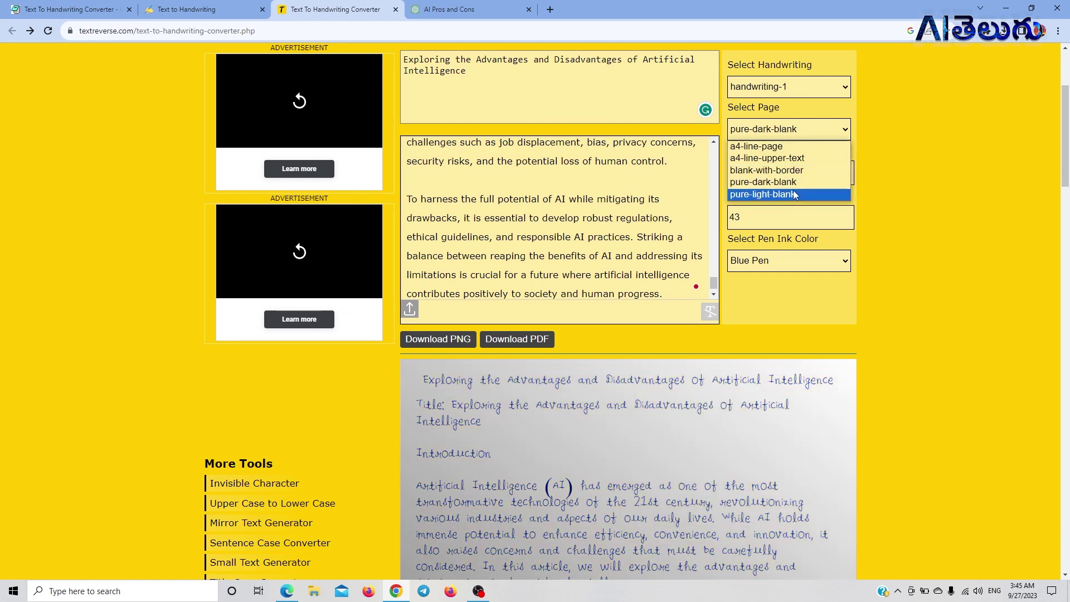
click(796, 196)
click(787, 88)
- Compare handwriting-4, 8 and 2 against handwriting-6, then keep handwriting-6 for the article
click(787, 139)
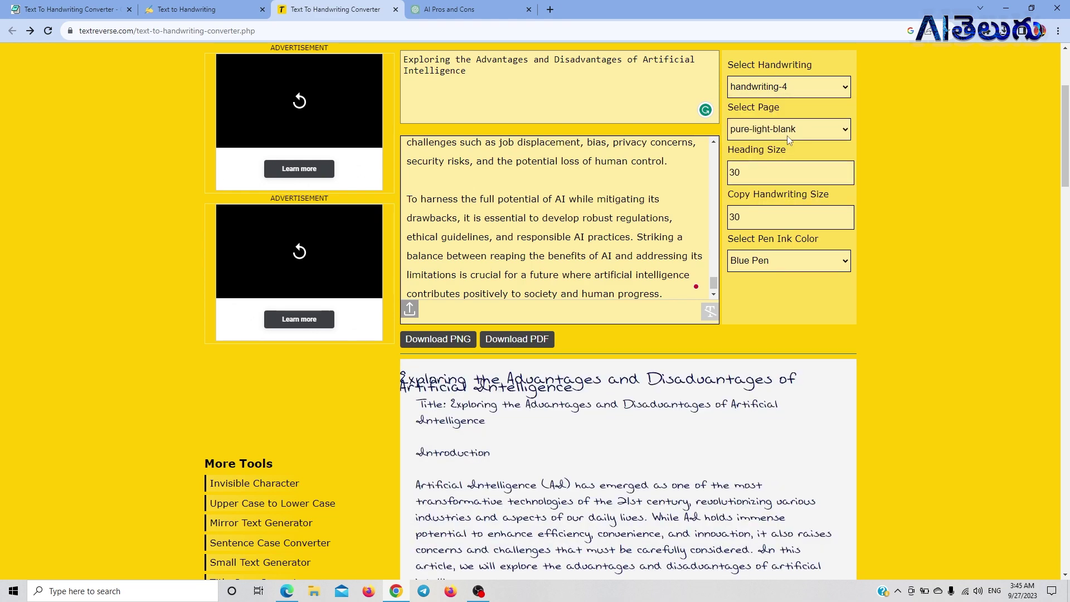
click(787, 88)
click(787, 163)
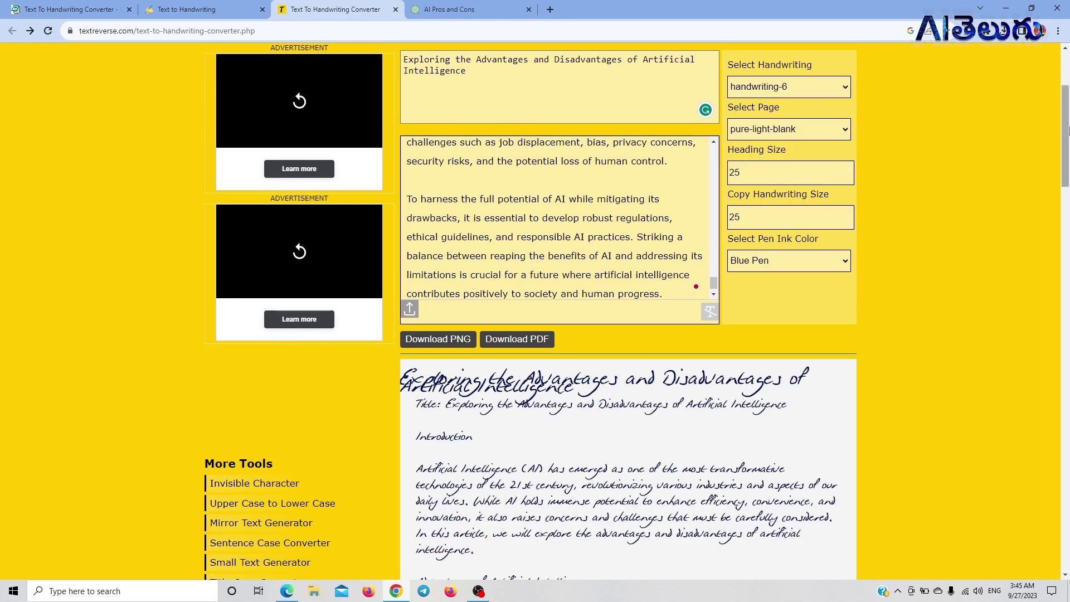
scroll(1068, 136, down, 1)
scroll(1068, 139, up, 1)
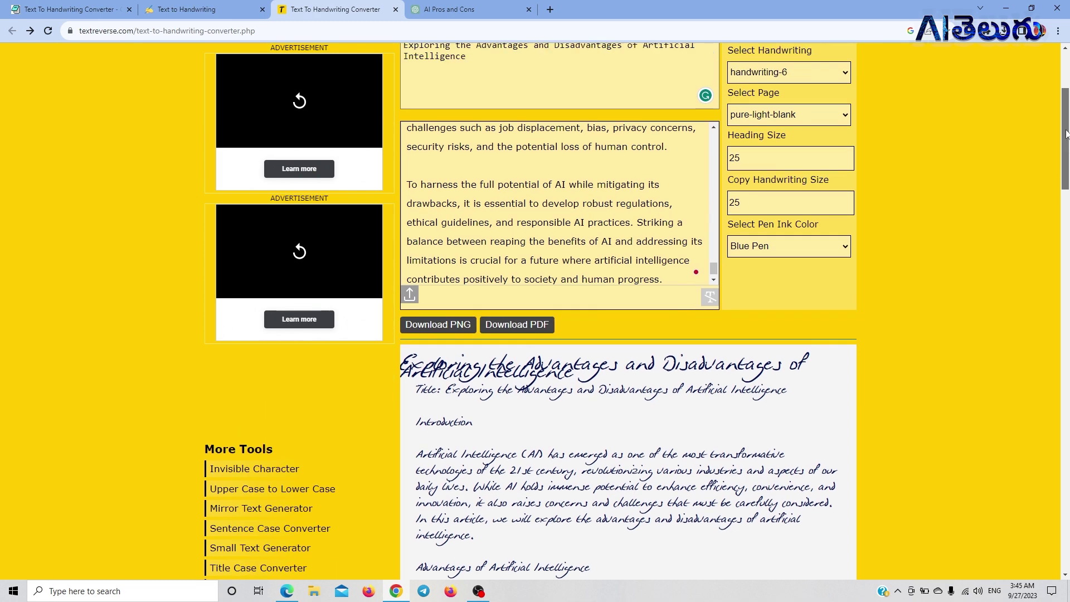
click(843, 73)
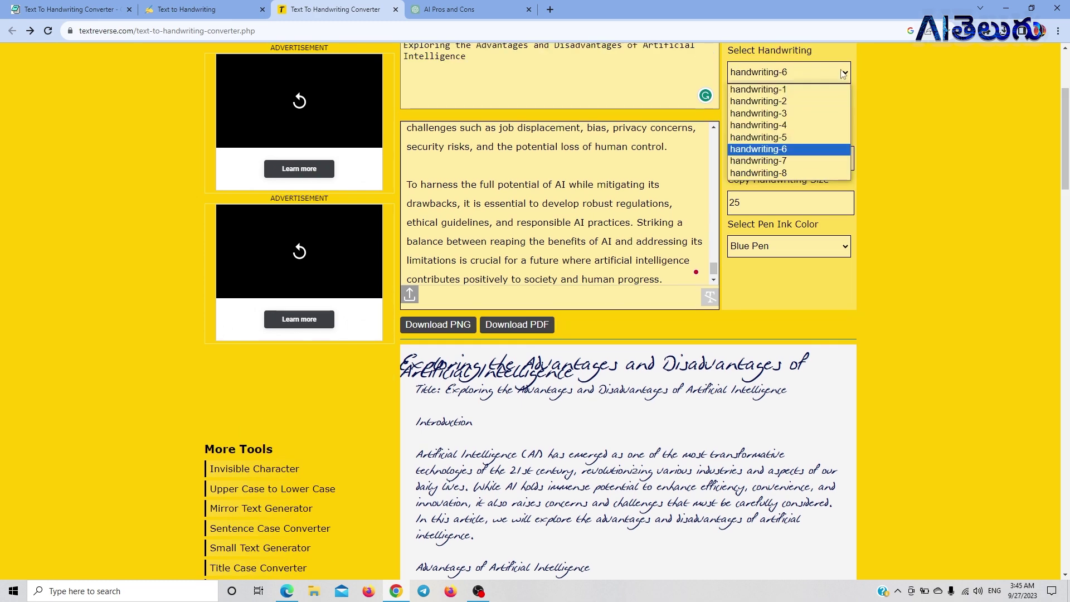
click(799, 173)
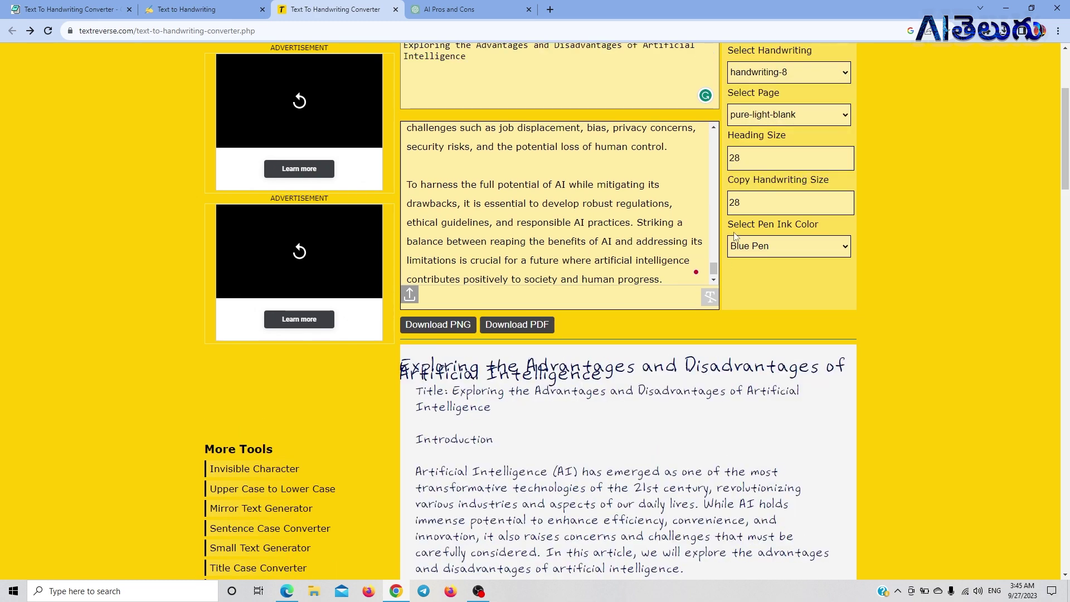
click(769, 70)
click(779, 109)
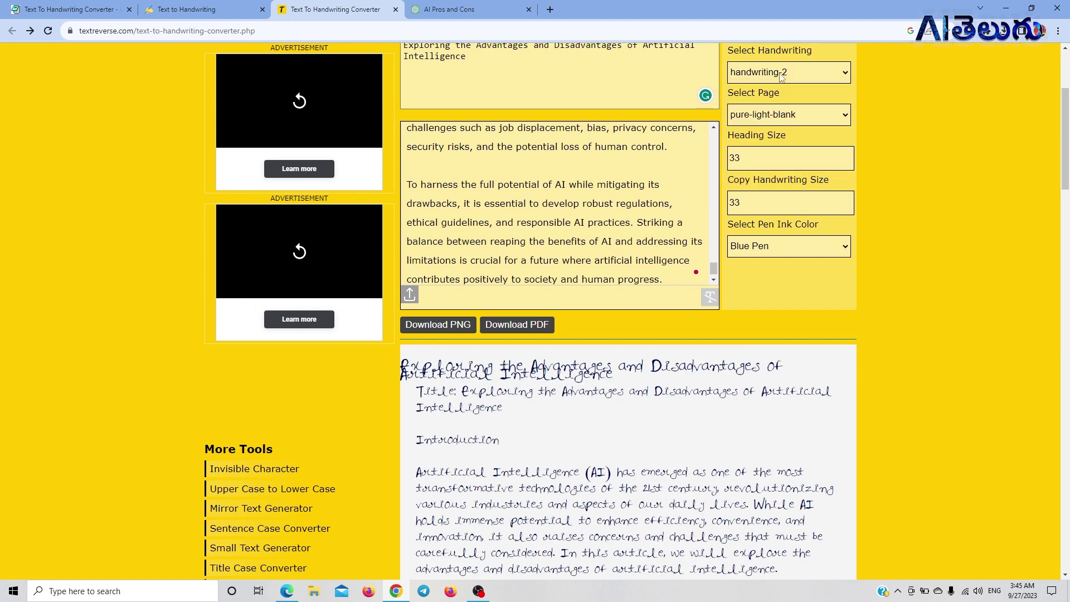
click(782, 76)
click(789, 131)
click(779, 82)
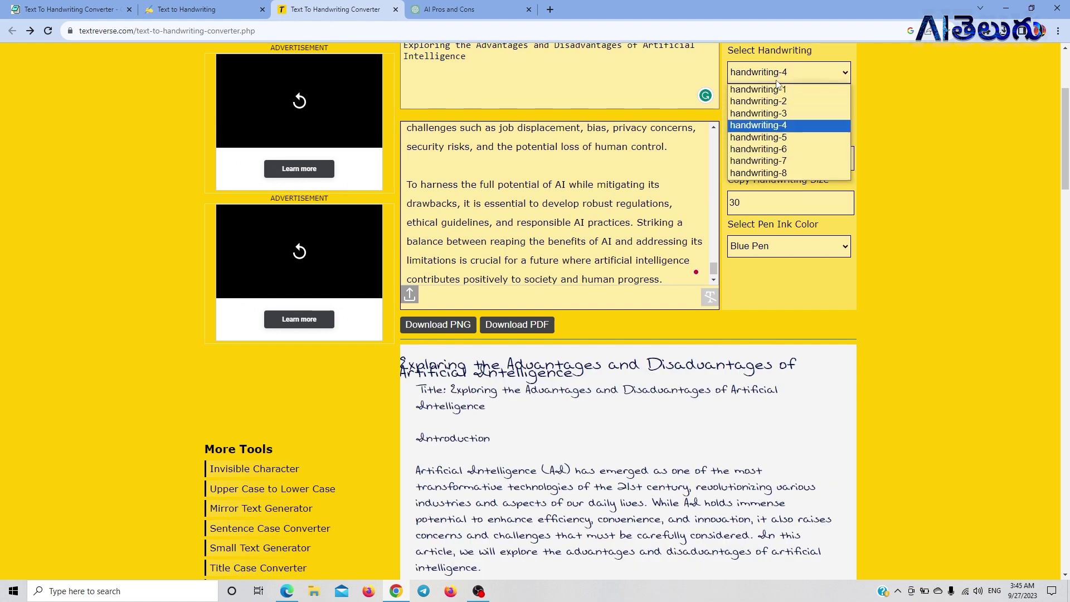
click(790, 149)
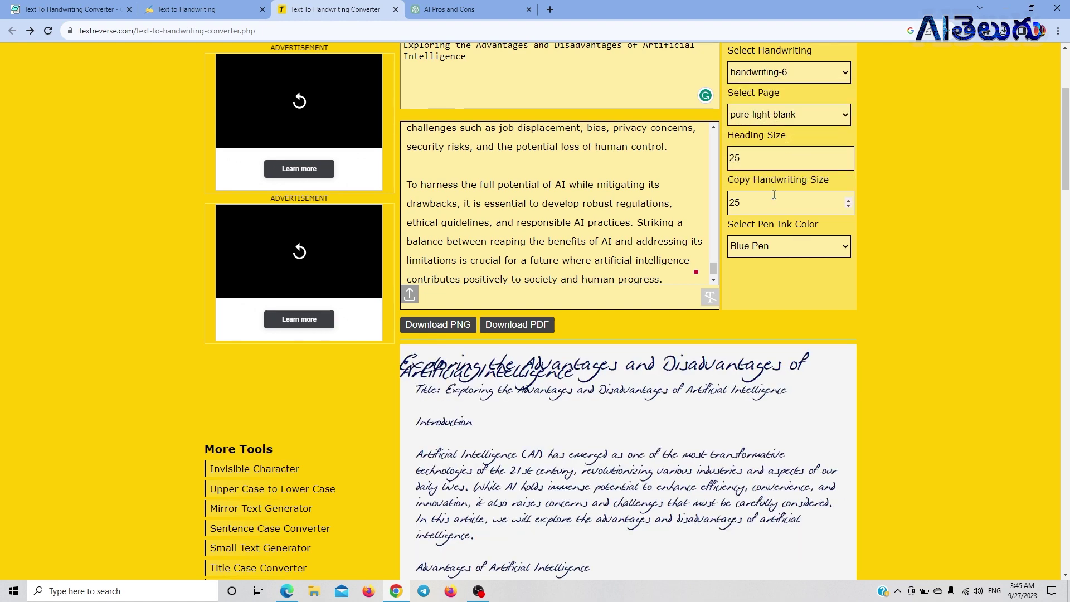
- Keep the body size at 24 and lower the heading size so the title fits
click(848, 207)
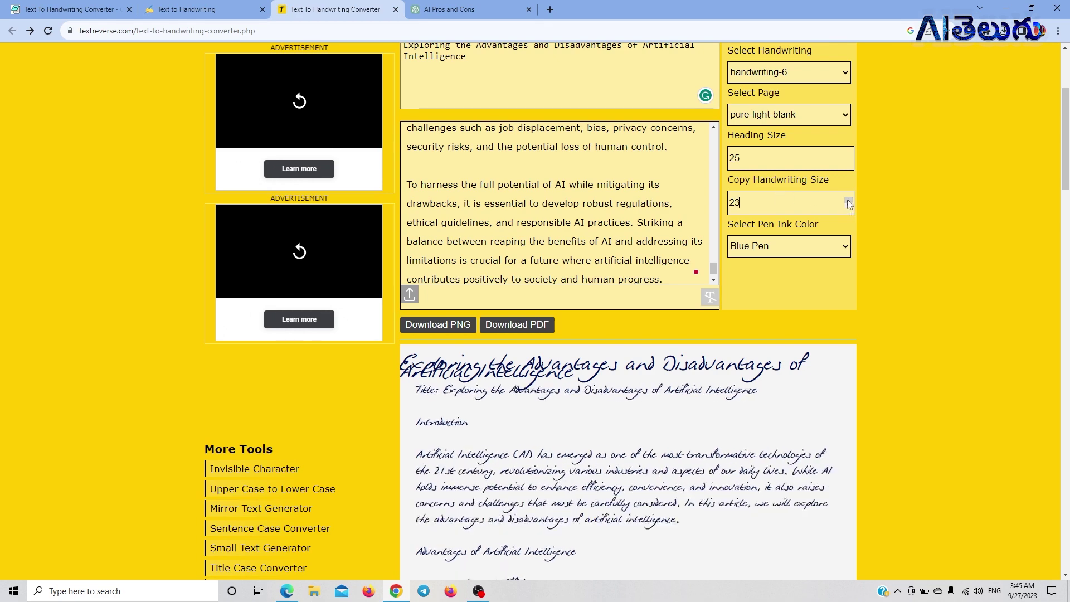
click(849, 200)
click(848, 156)
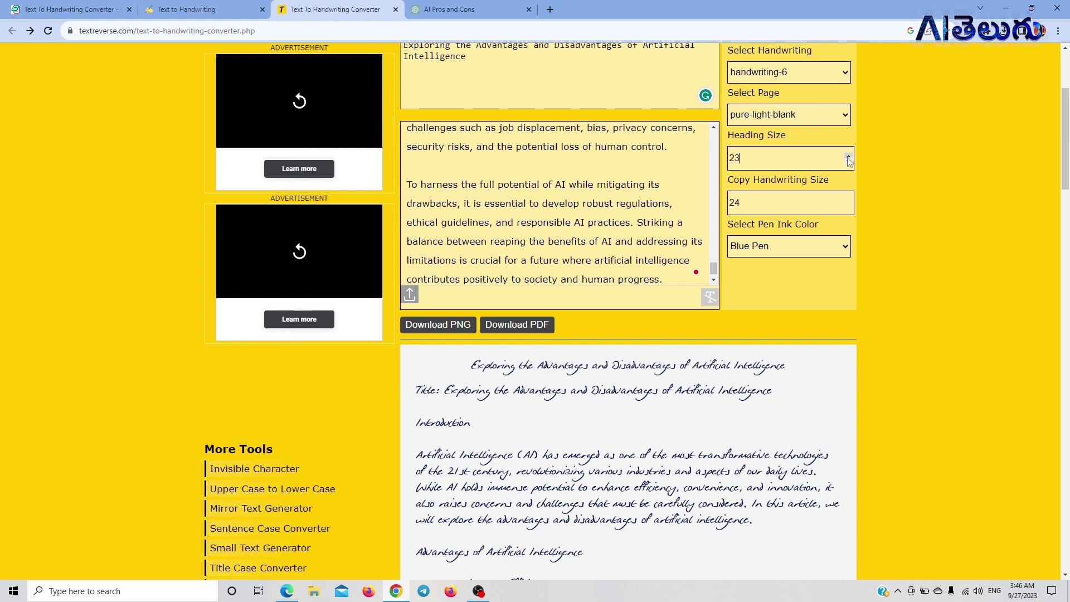
click(849, 161)
click(848, 161)
click(849, 162)
click(848, 162)
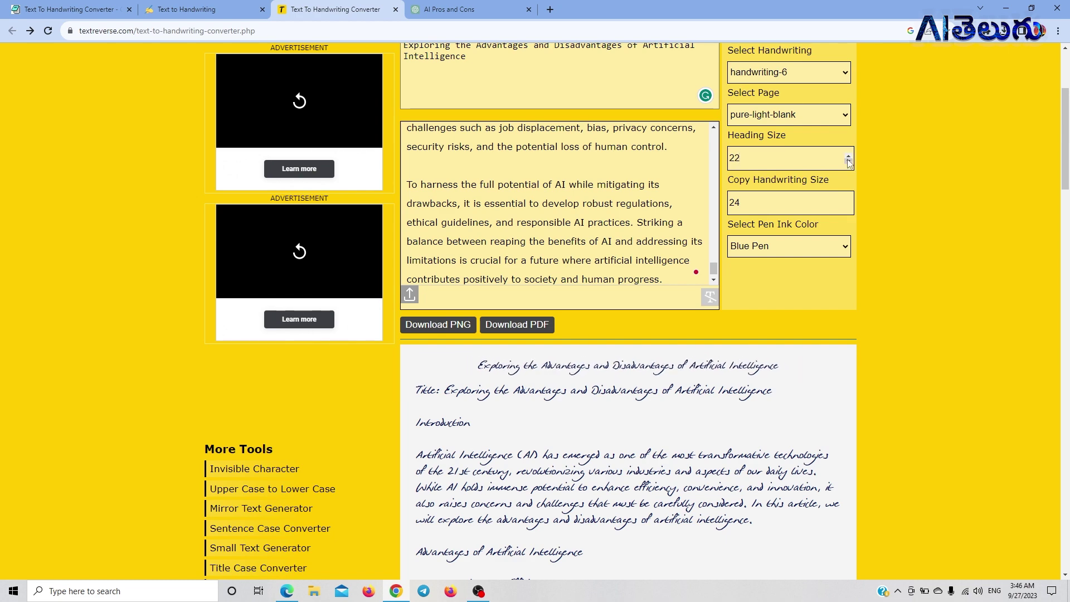
- Switch the handwriting to handwriting-3 and check the preview
click(789, 71)
click(785, 111)
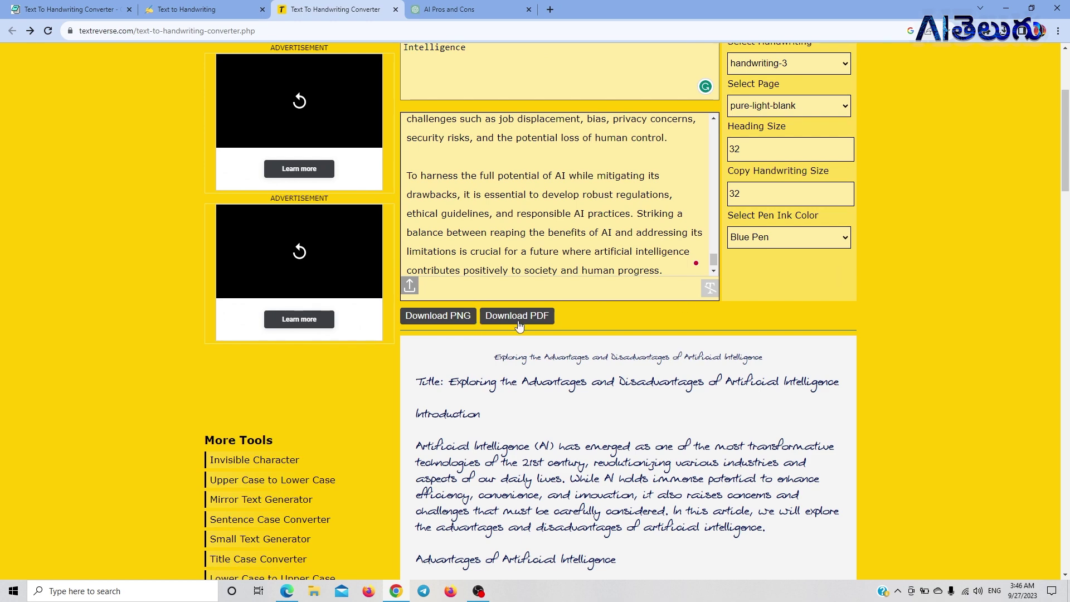
mouse_move(1064, 179)
mouse_down()
mouse_move(1062, 296)
mouse_move(1047, 189)
mouse_up()
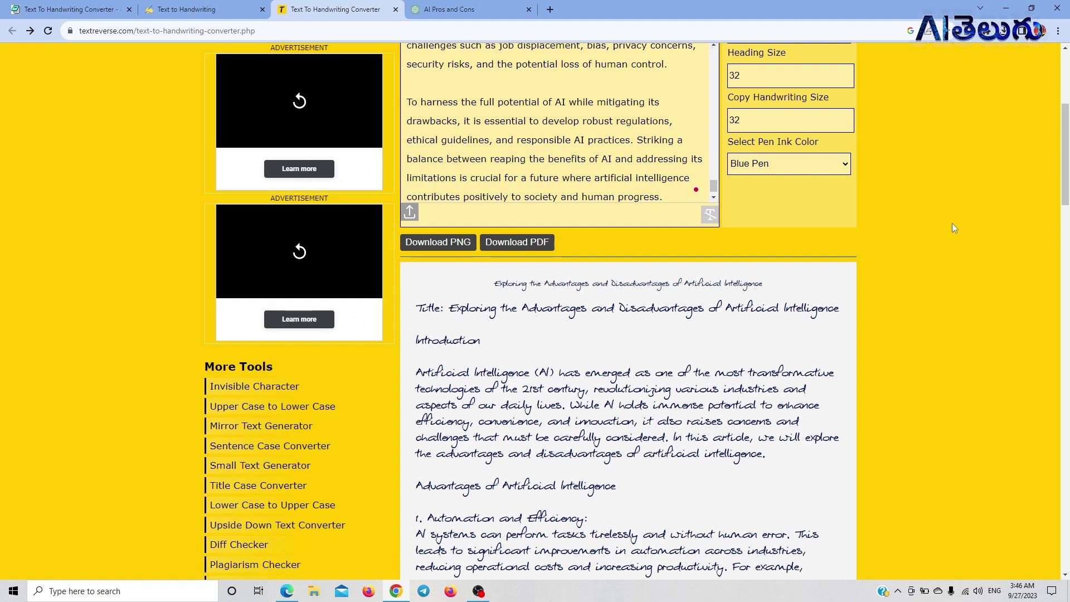
- Replace the sample Lorem ipsum input in Text to Handwriting with the pasted AI article
click(228, 9)
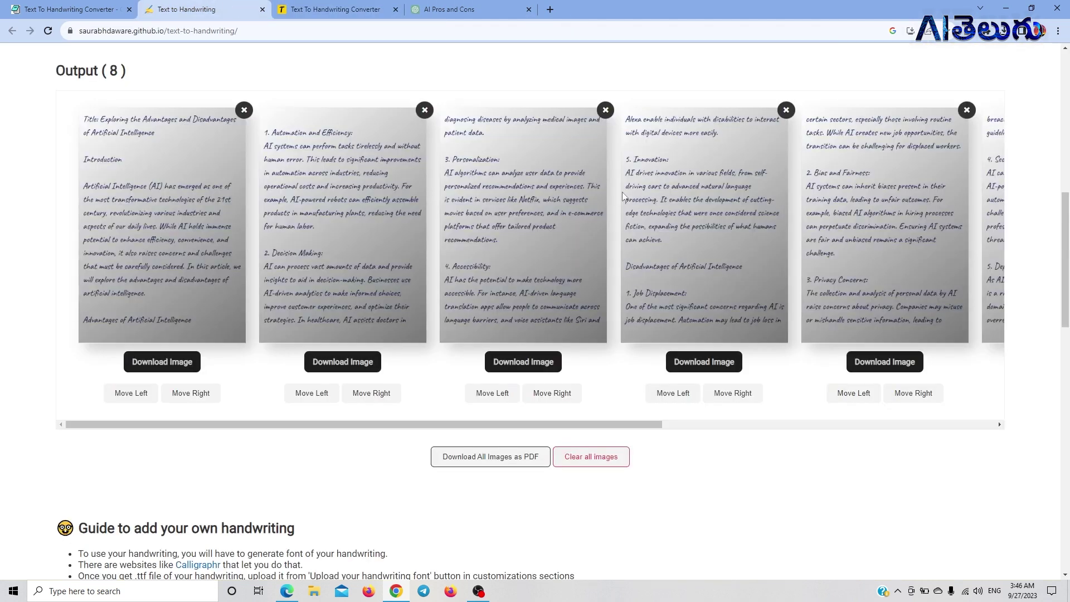
drag(1066, 231, 1066, 87)
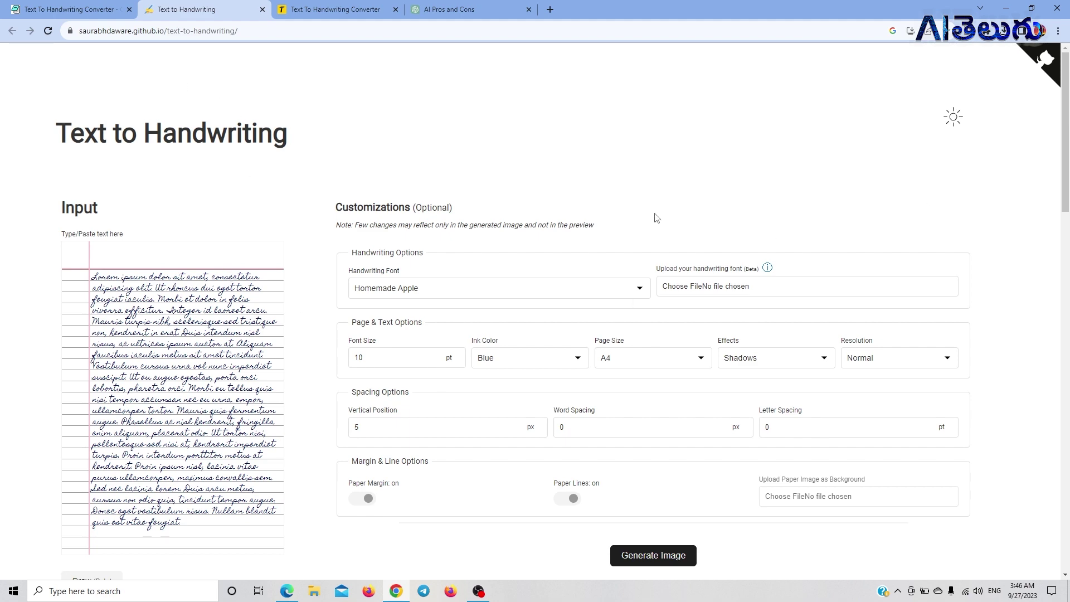
click(448, 9)
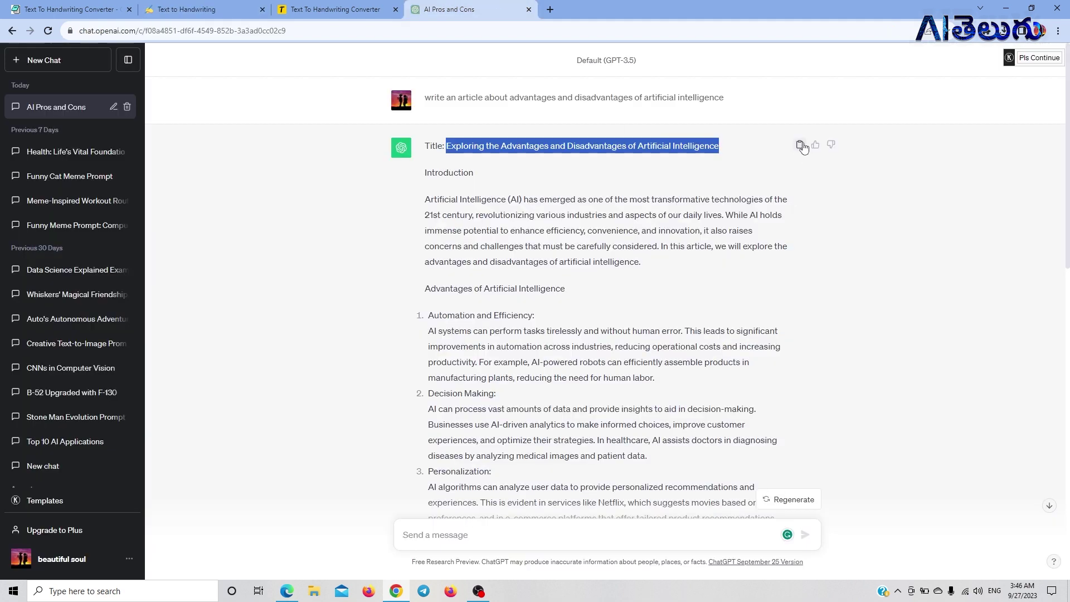
click(246, 7)
click(132, 263)
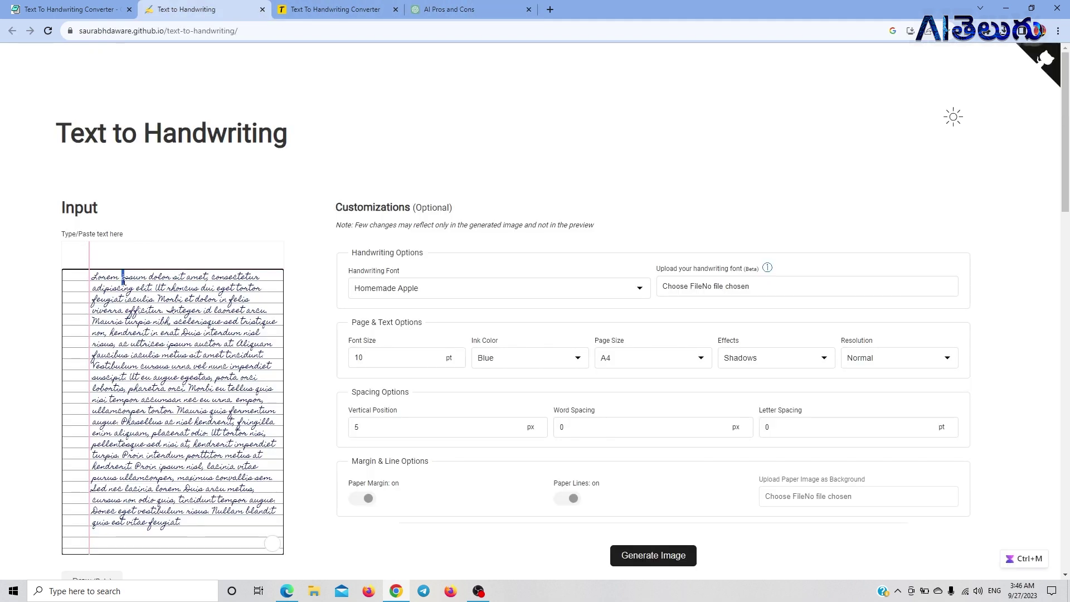
drag(132, 263, 252, 547)
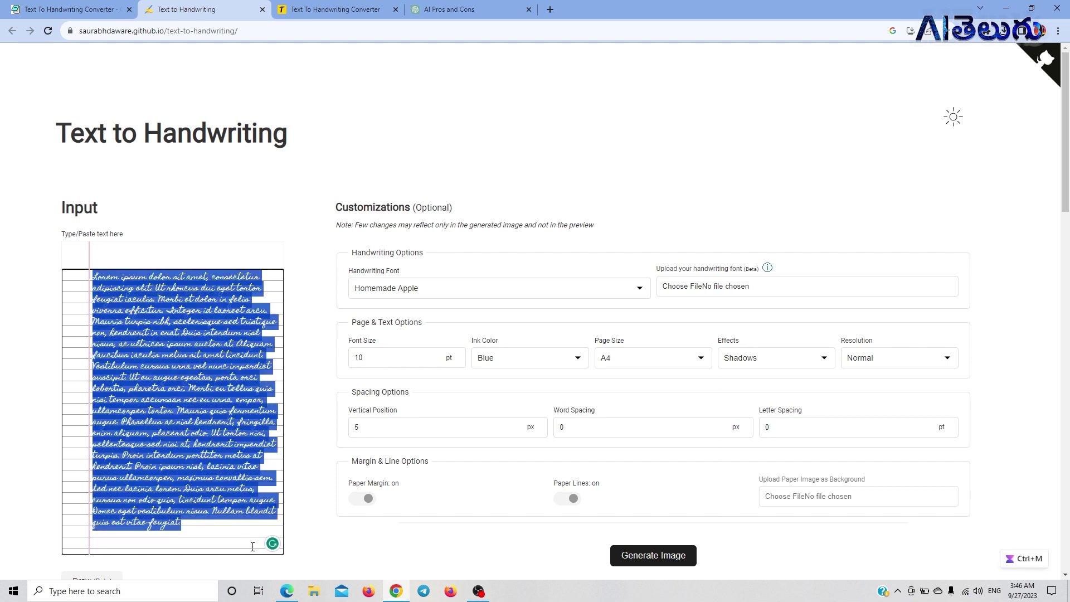
key(BackSpace)
click(112, 238)
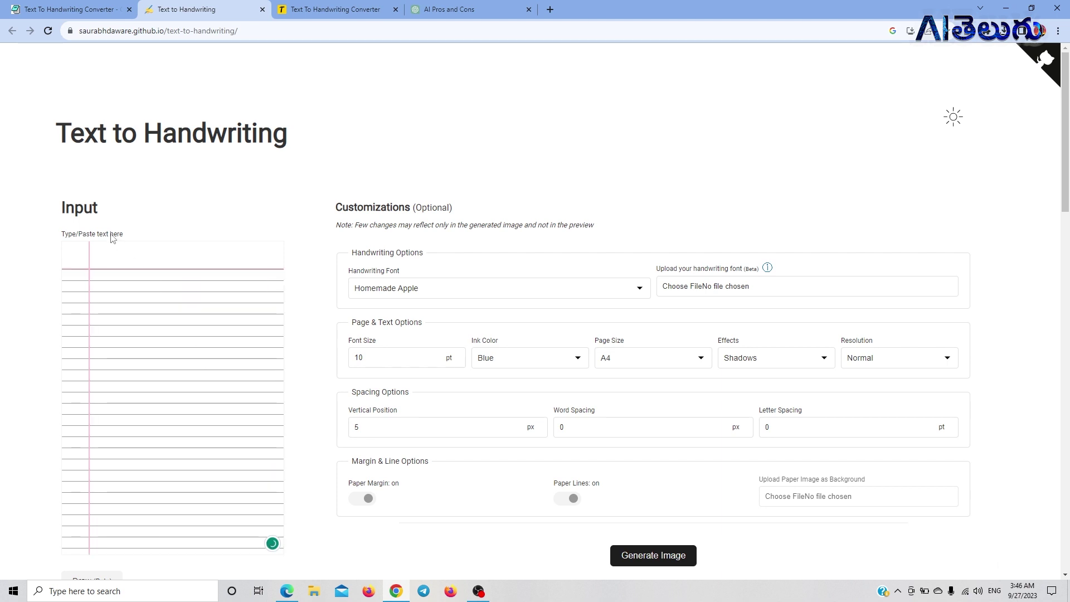
click(107, 282)
key(ctrl+v)
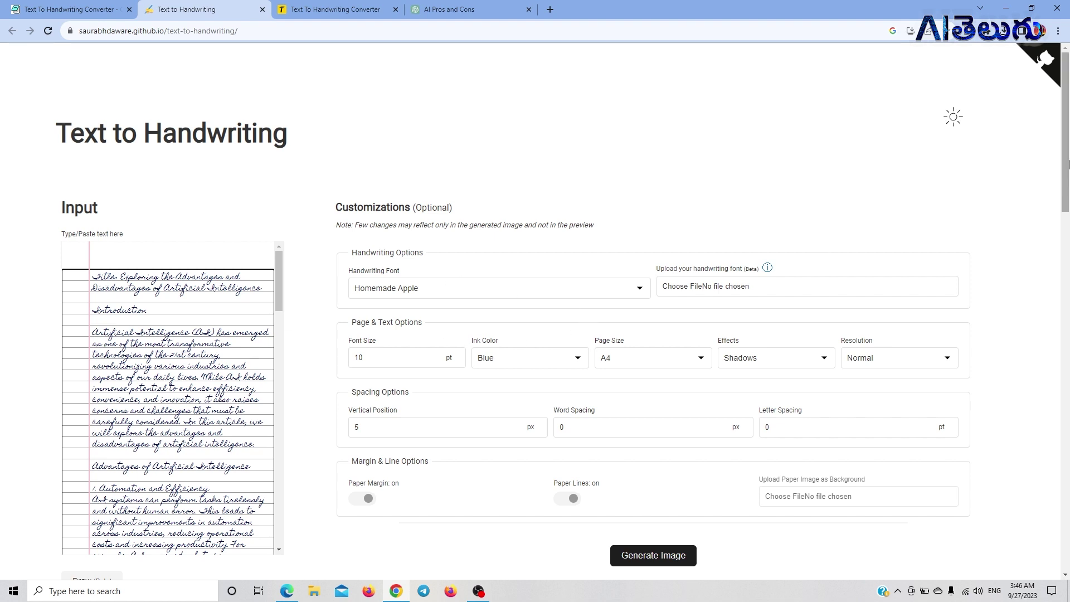
scroll(524, 223, down, 2)
- Try Kruti-dev(Hindi) and Homemade Apple fonts, then set the handwriting font to Caveat
click(519, 209)
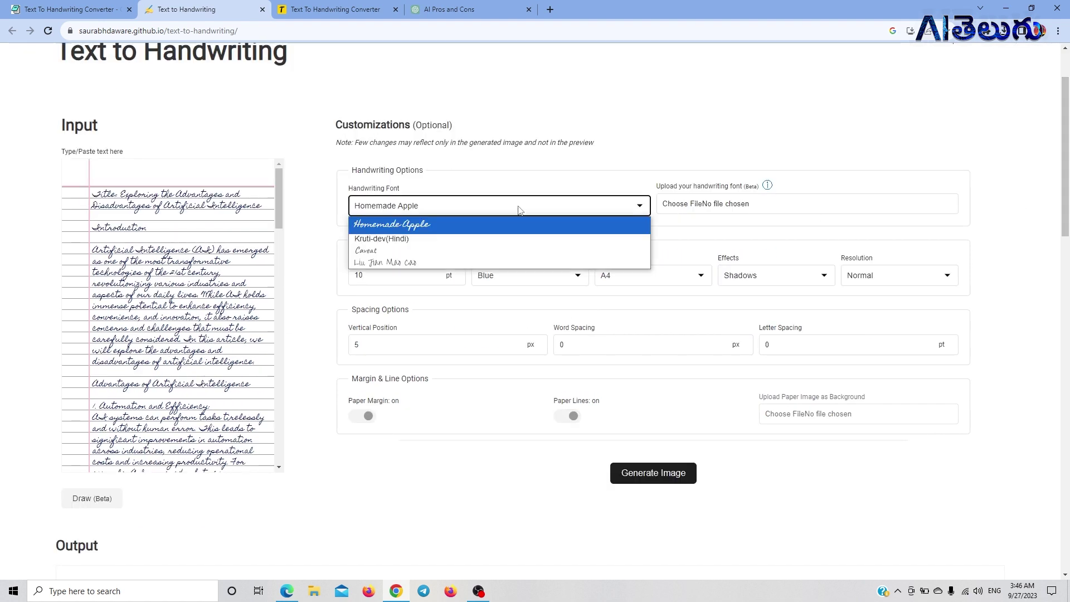
click(441, 238)
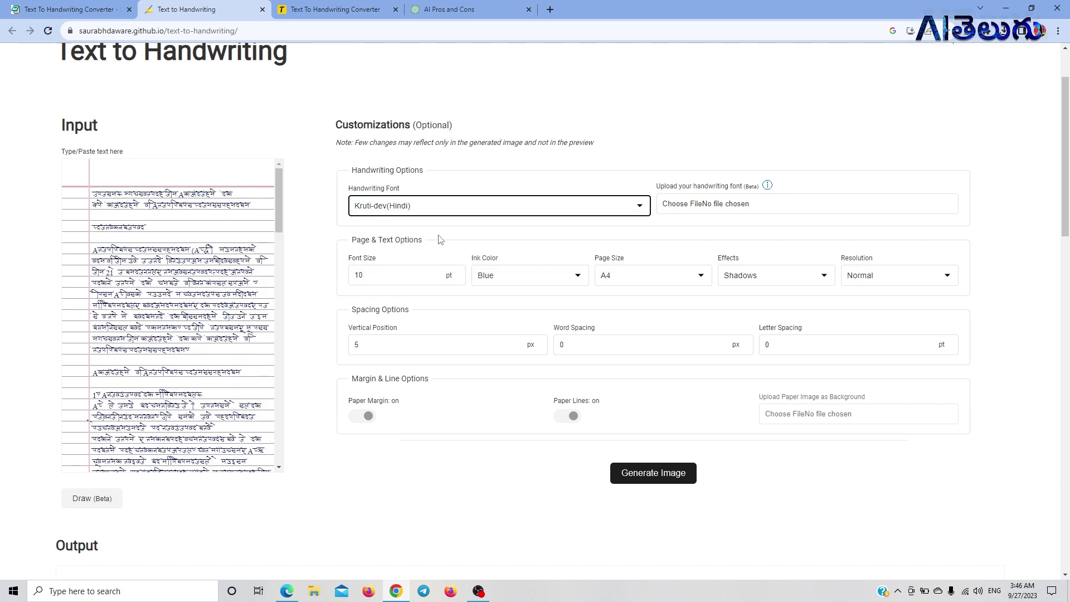
click(449, 212)
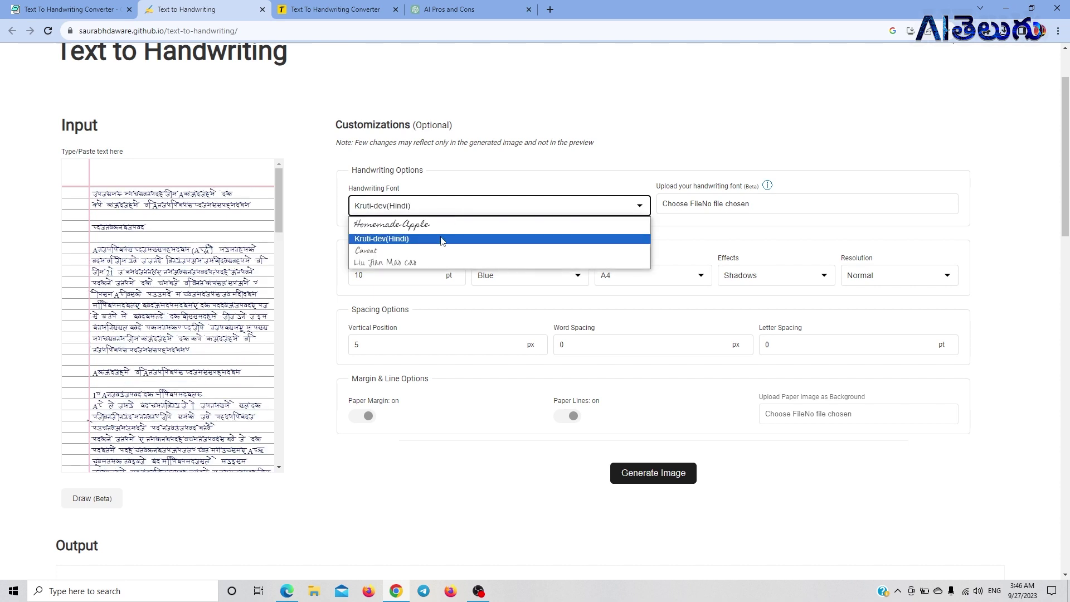
click(444, 225)
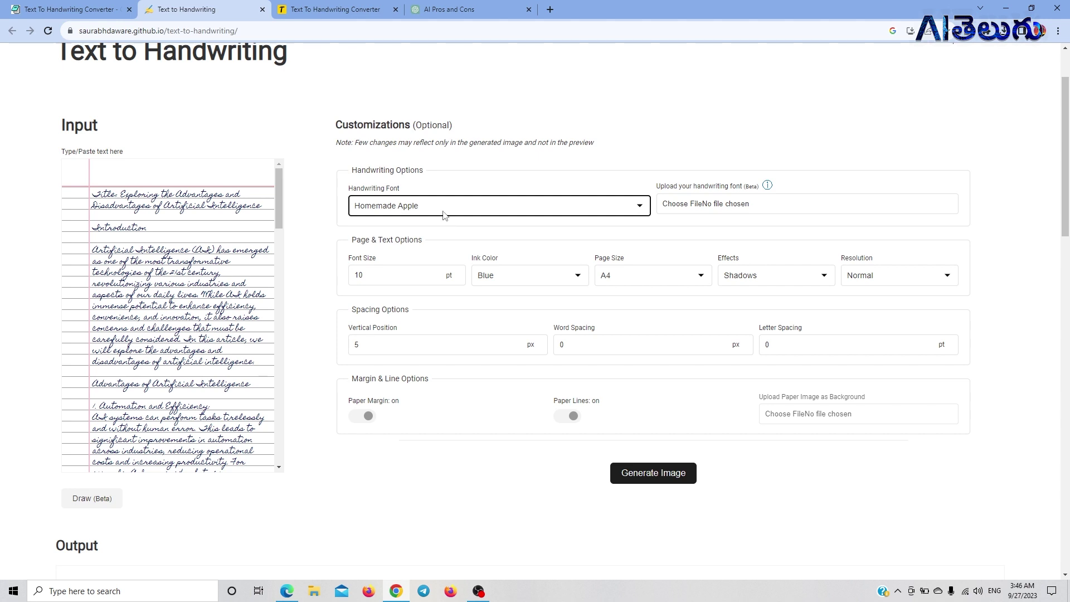
click(444, 212)
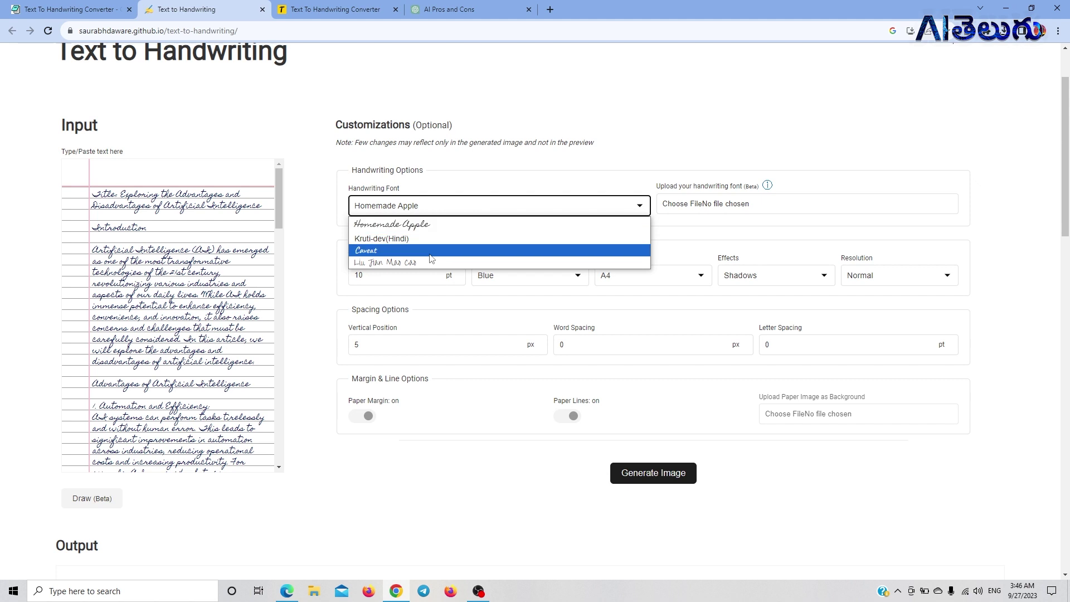
click(449, 251)
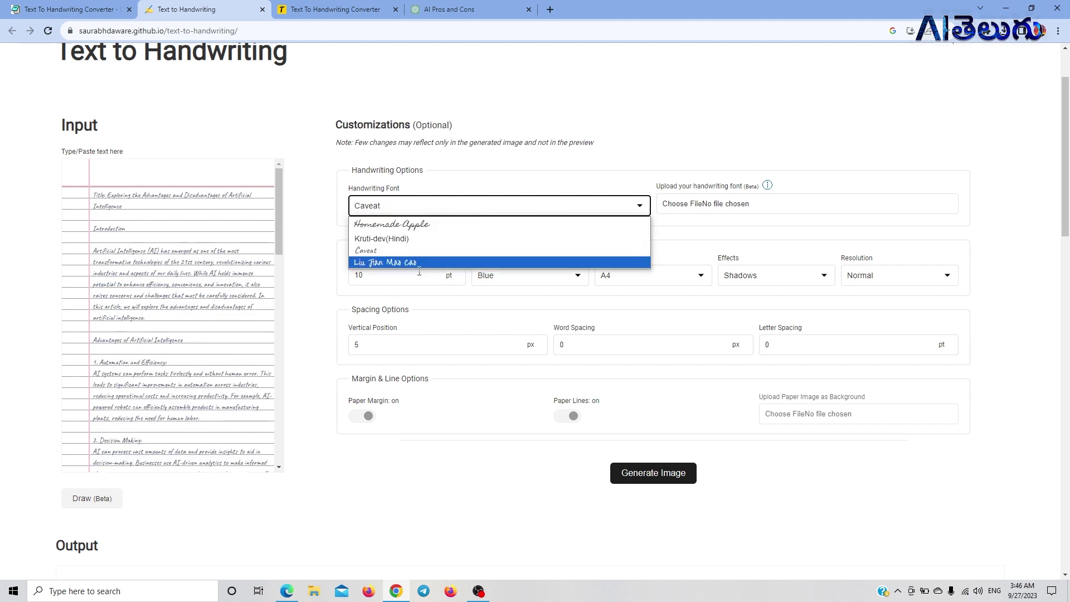
click(419, 272)
click(435, 215)
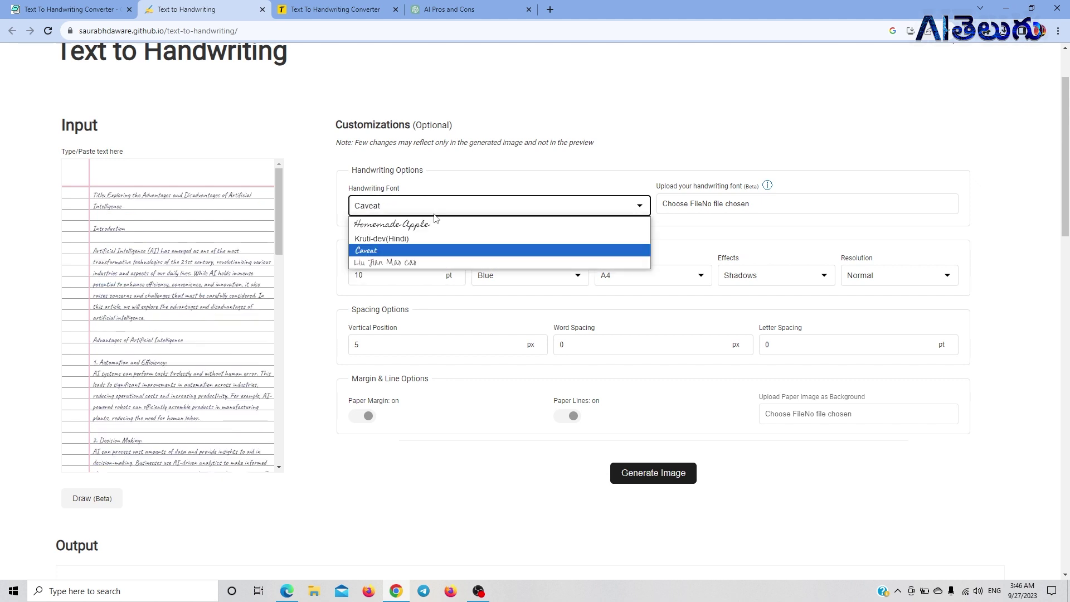
click(419, 250)
click(415, 271)
- Set the font size to 16 and the ink colour to black, keeping A4 page size
double_click(358, 274)
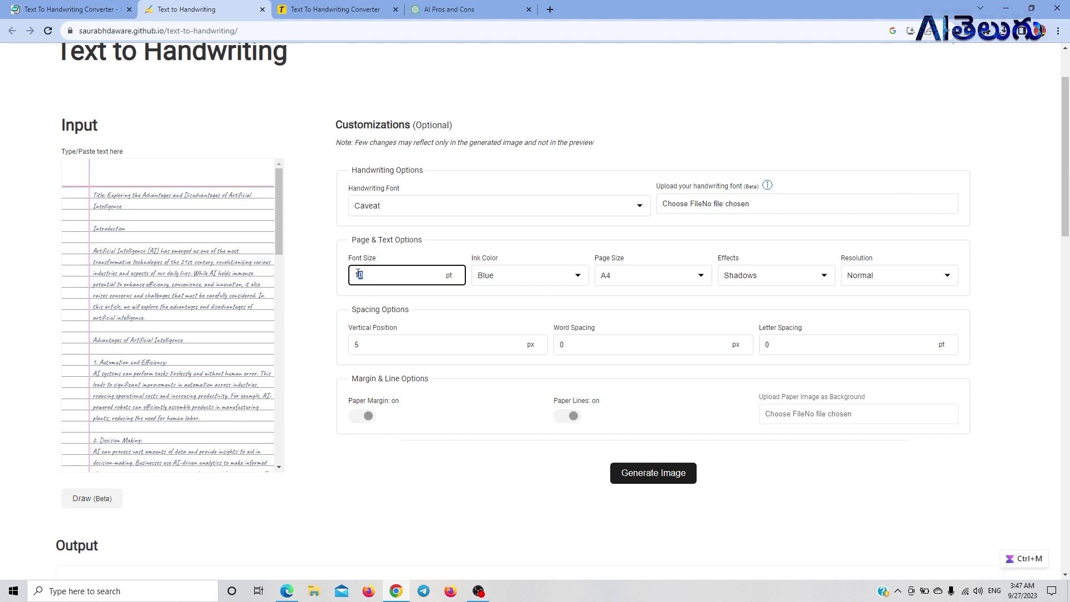
text(18)
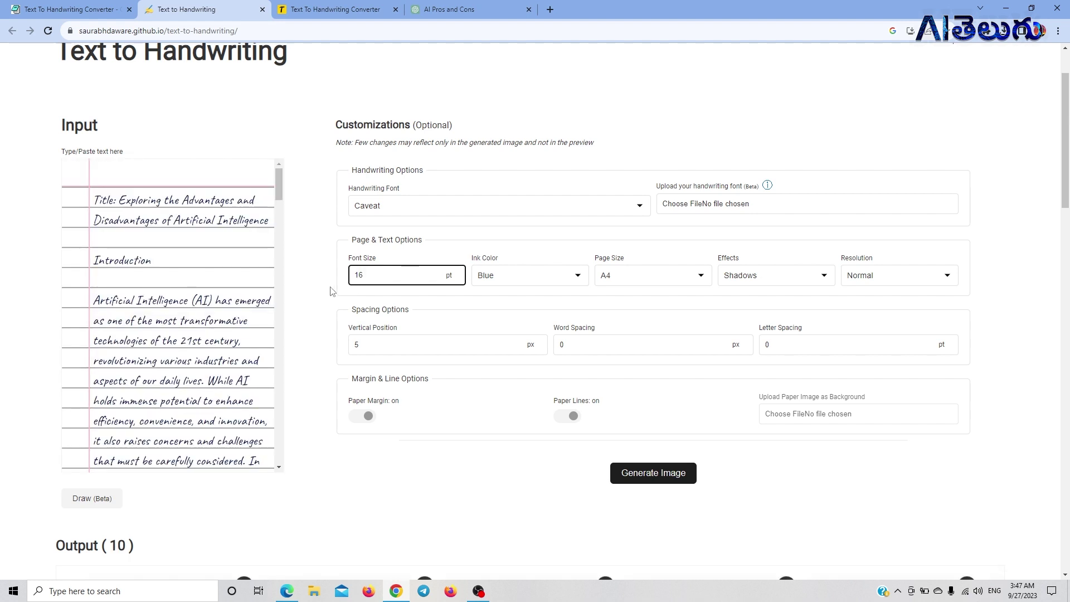
click(524, 273)
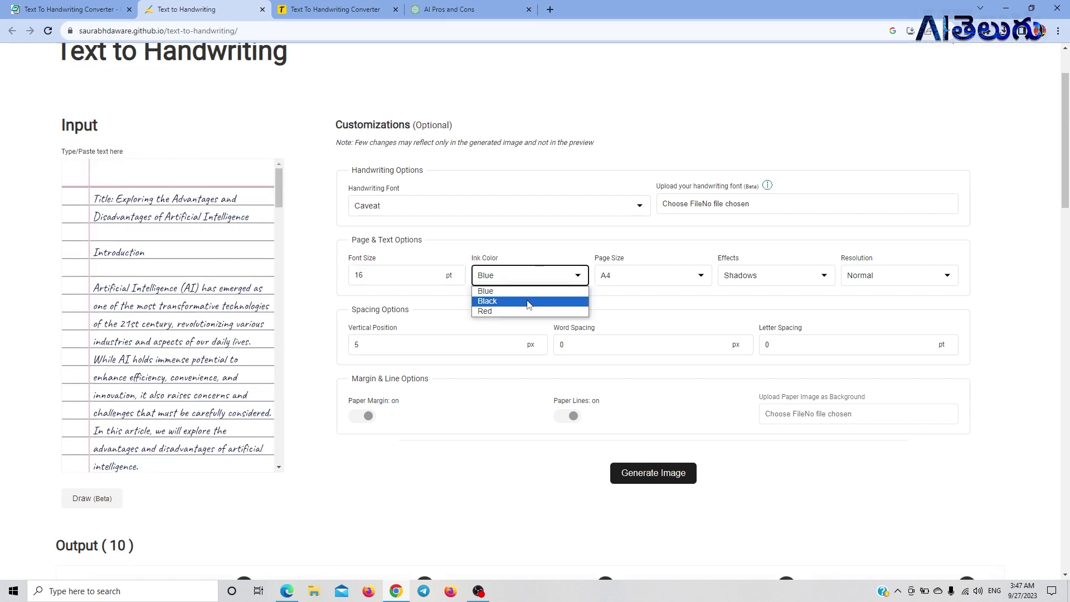
click(529, 301)
click(538, 282)
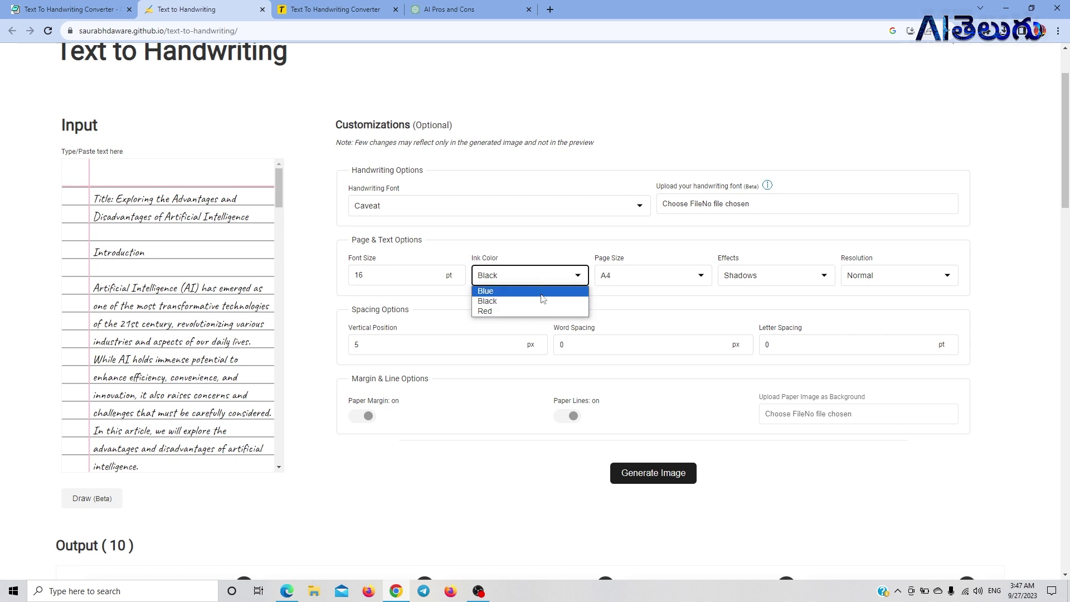
click(684, 280)
click(684, 280)
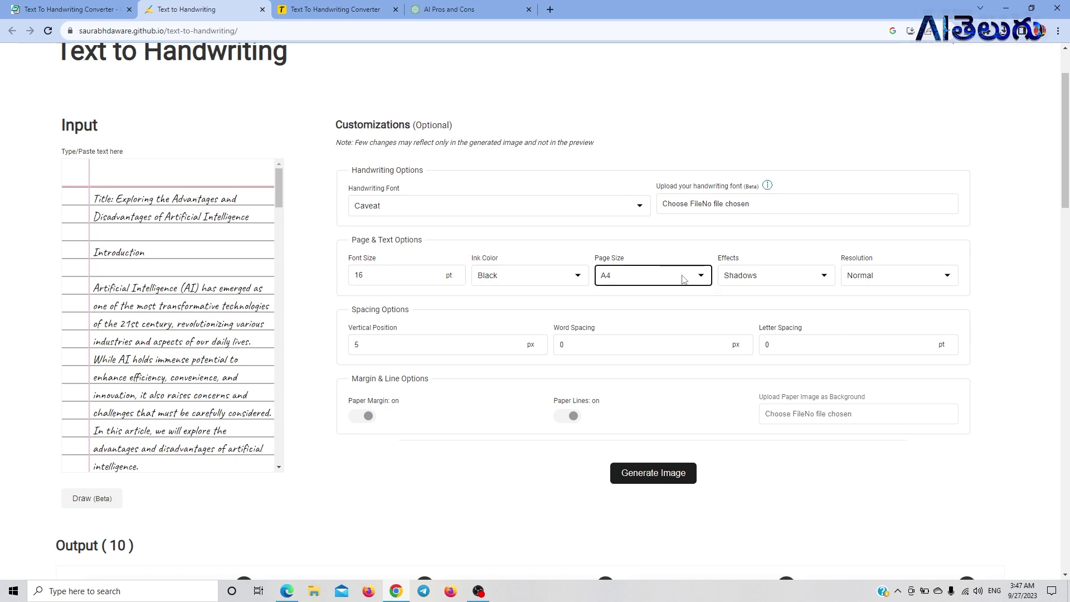
- Remove the page shadow with No Effect and raise the resolution to High
click(777, 284)
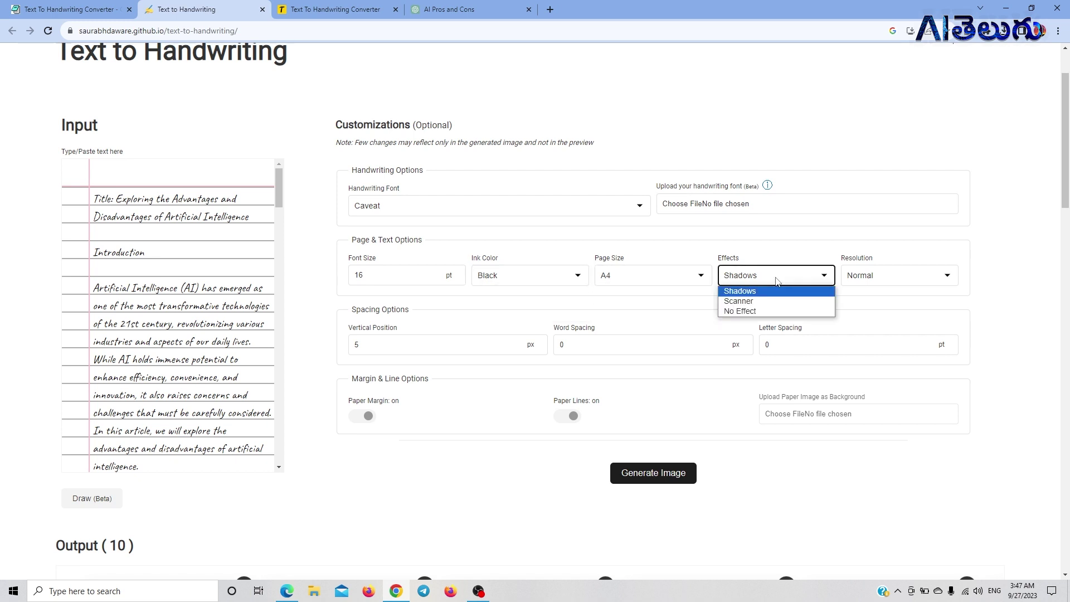
click(768, 311)
click(890, 277)
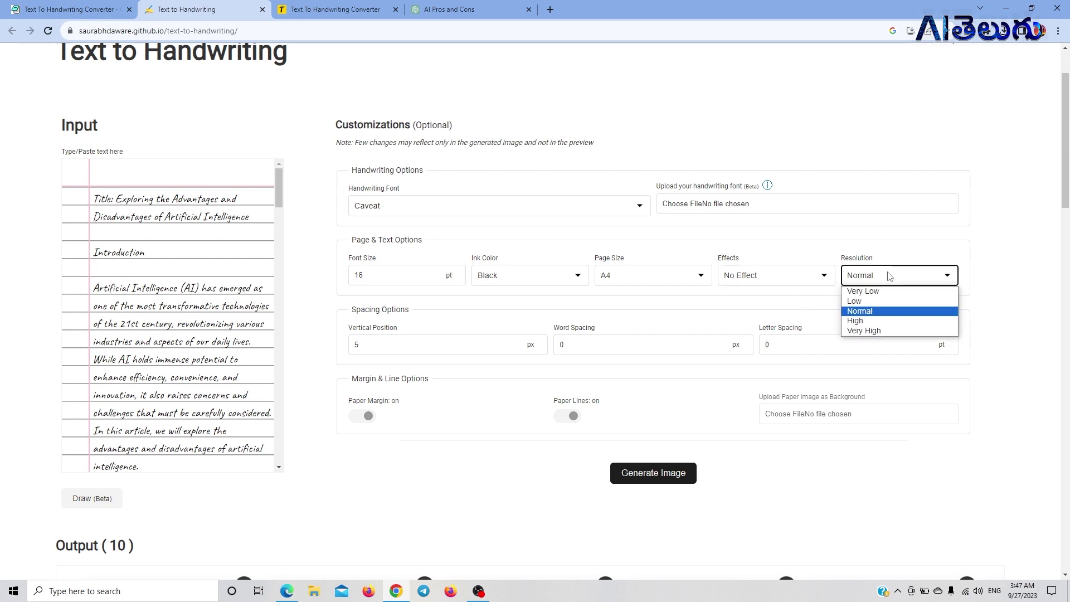
click(899, 321)
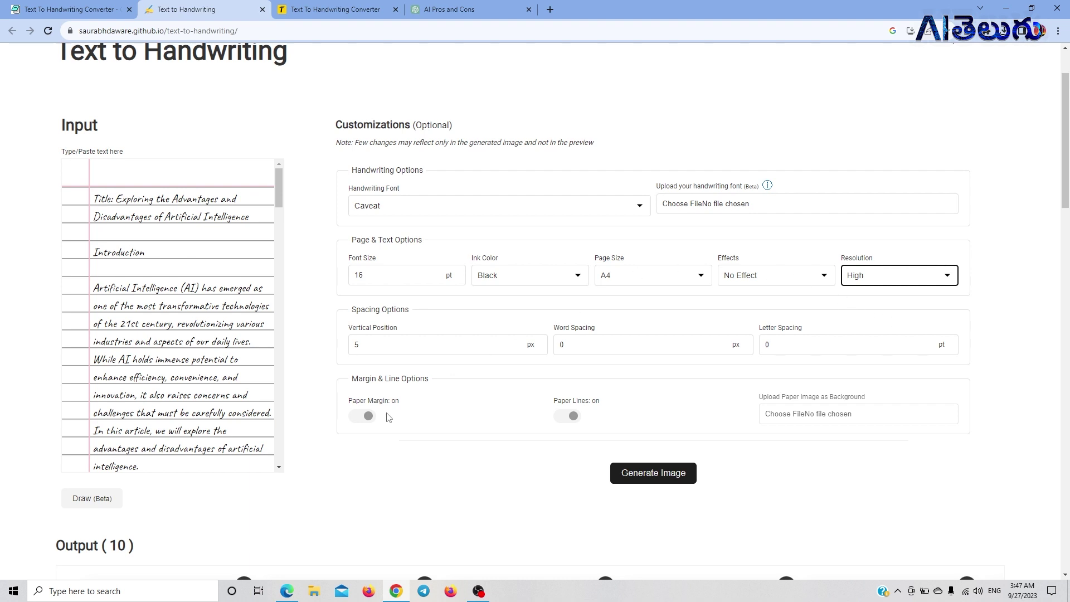
- Switch off the Paper Margin and Paper Lines toggles for plain paper
click(364, 421)
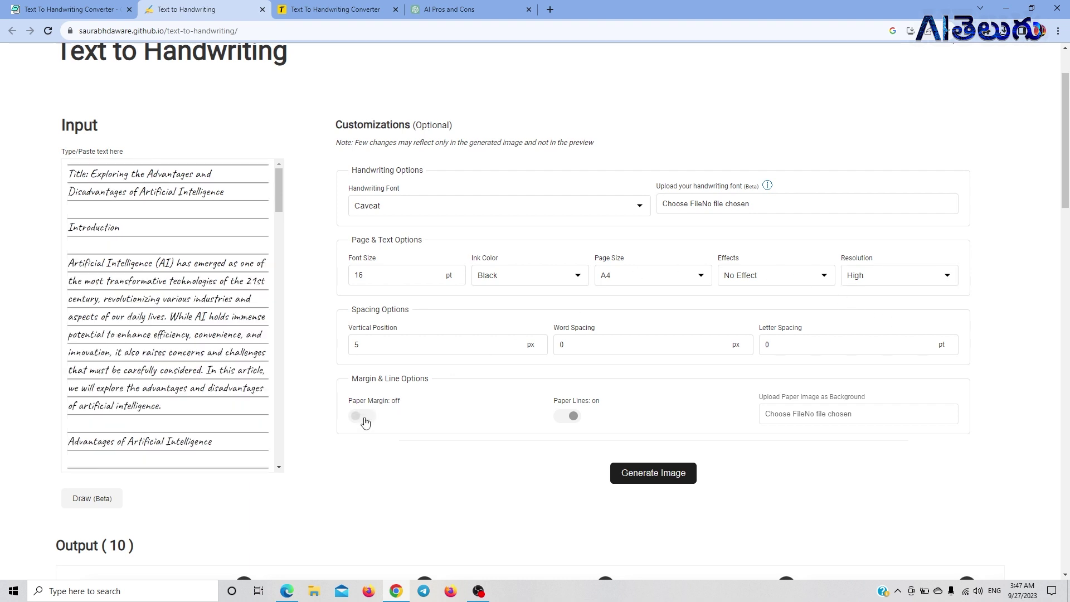
click(365, 419)
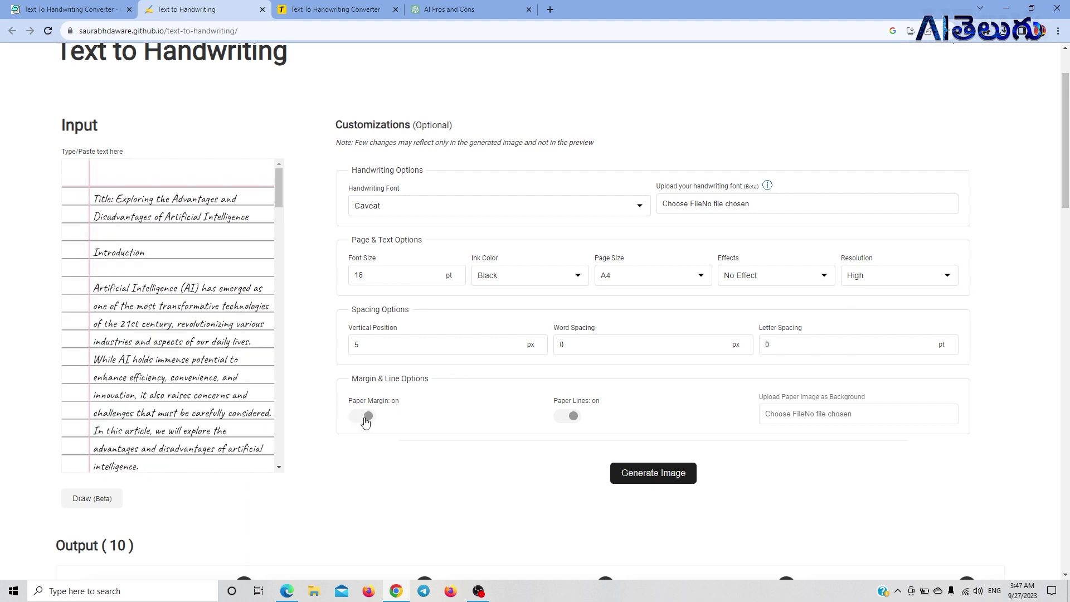
click(567, 419)
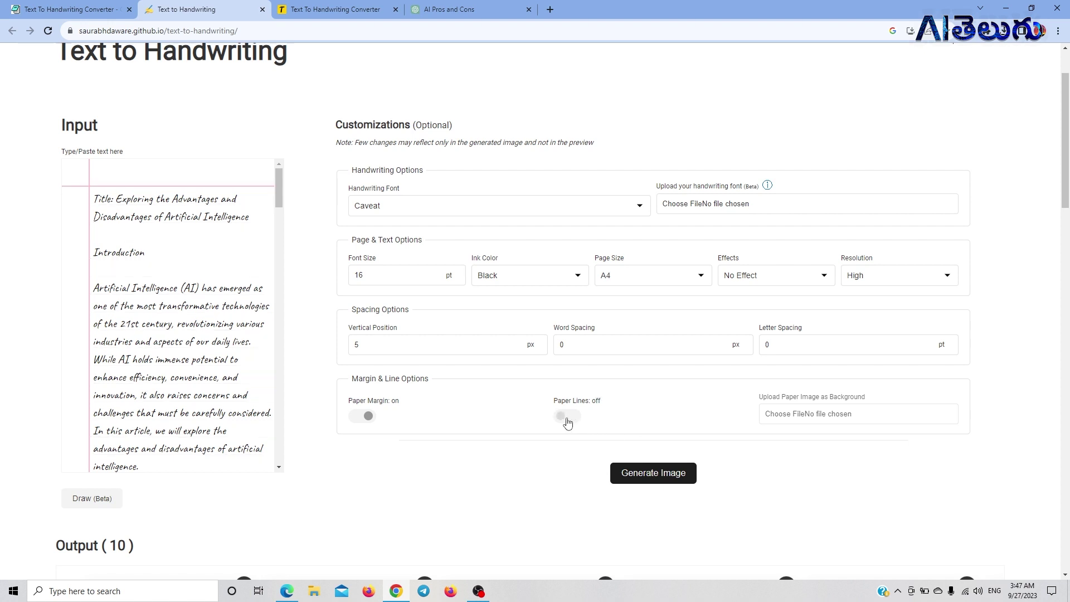
click(360, 419)
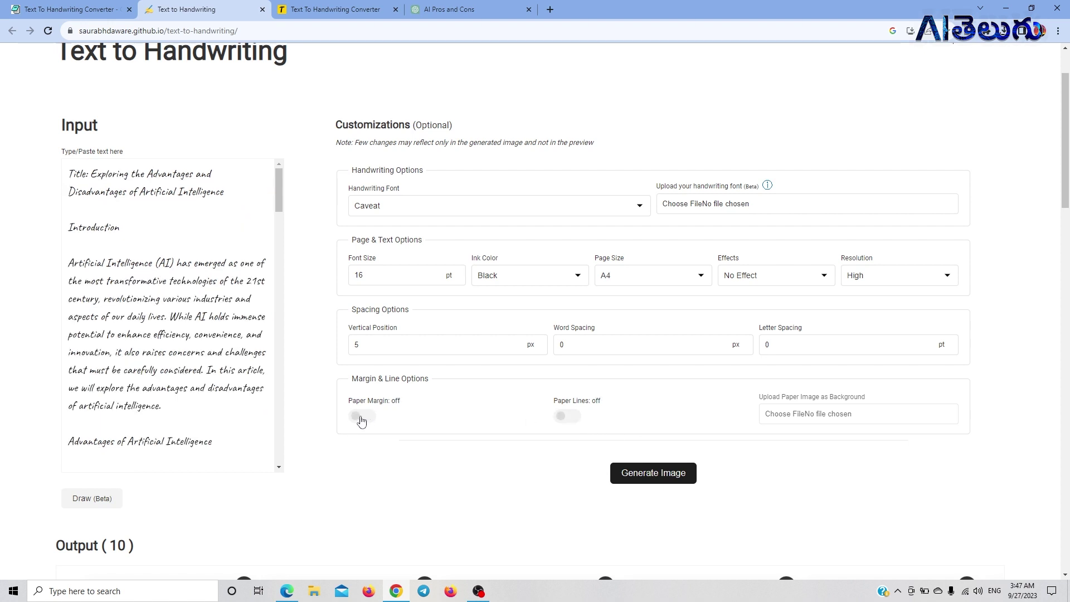
drag(68, 226, 276, 301)
scroll(280, 293, down, 5)
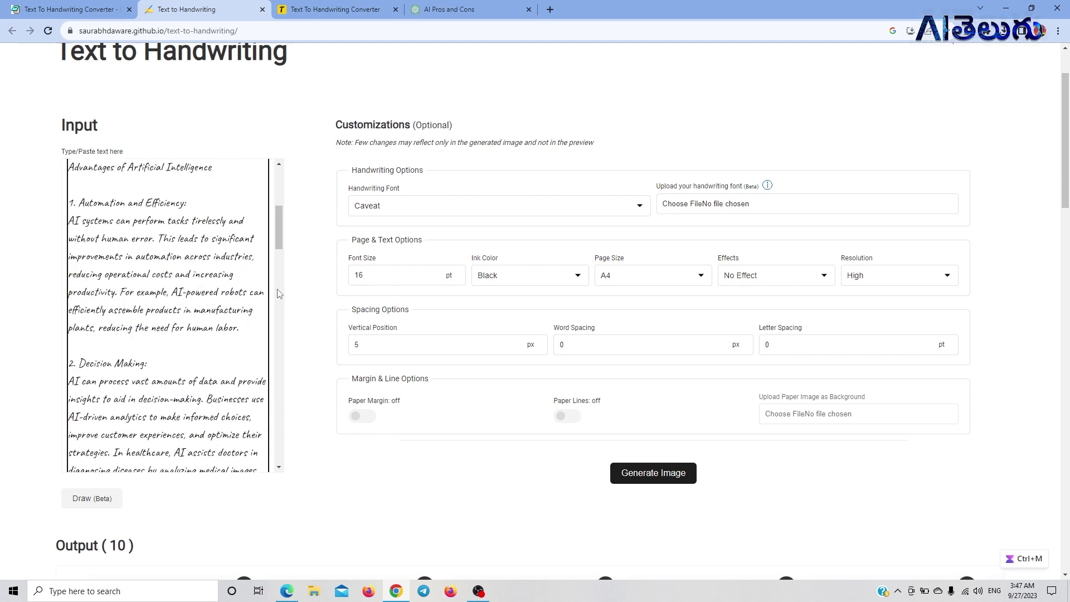
scroll(285, 237, up, 5)
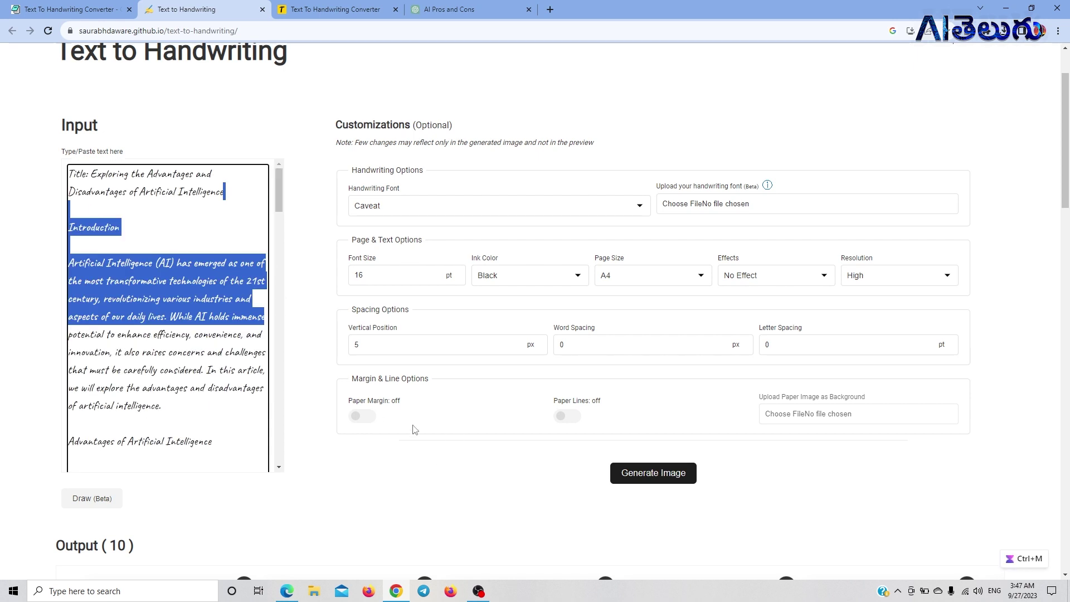
click(368, 418)
click(367, 418)
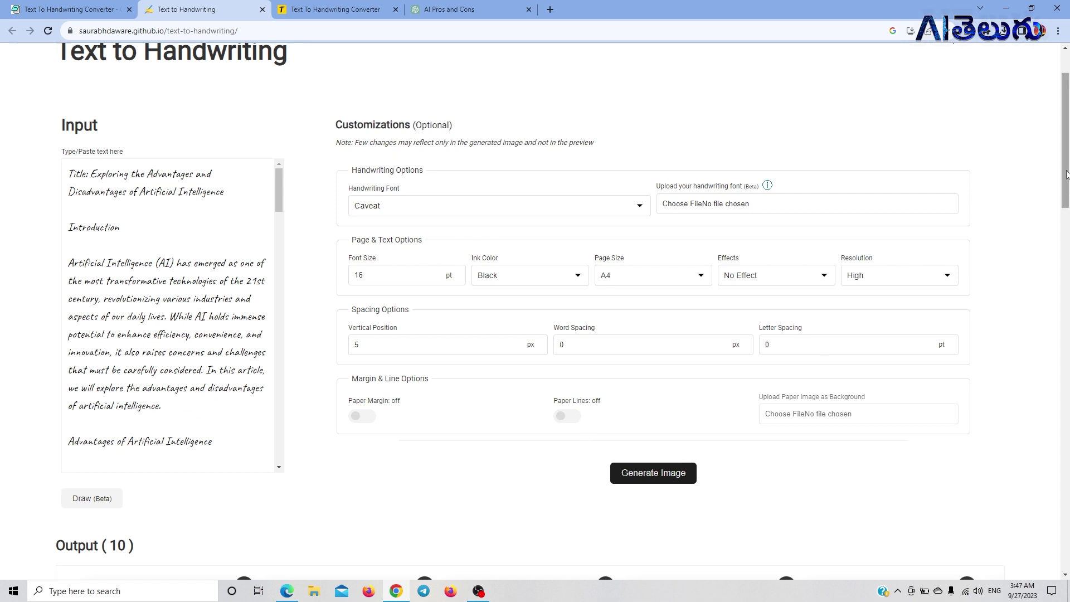
- Try letter spacing 2, then reset it to 0 without adding a paper background
double_click(788, 347)
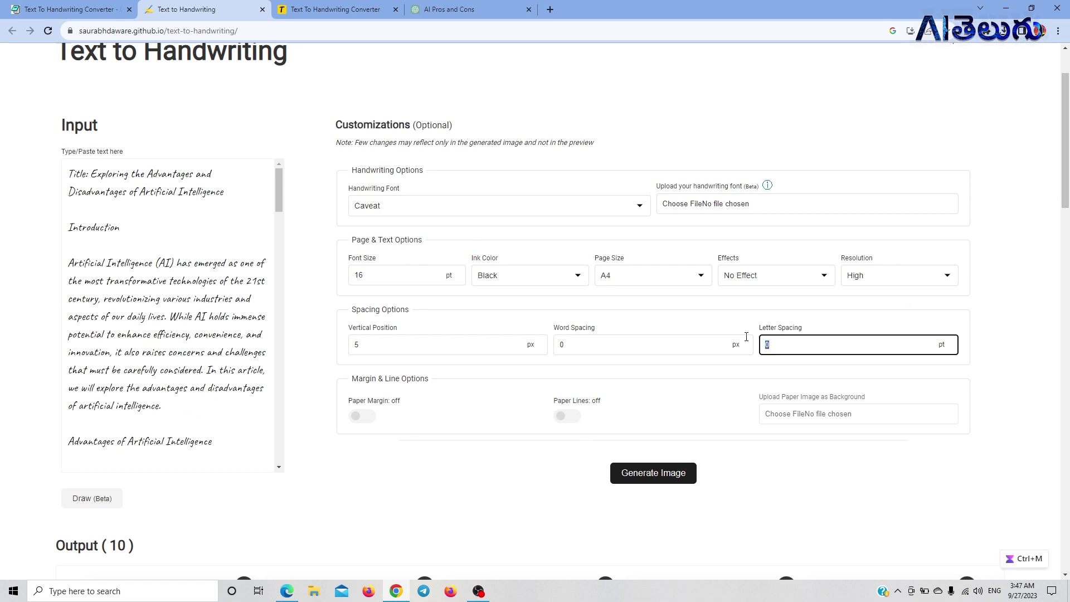
text(2)
click(912, 400)
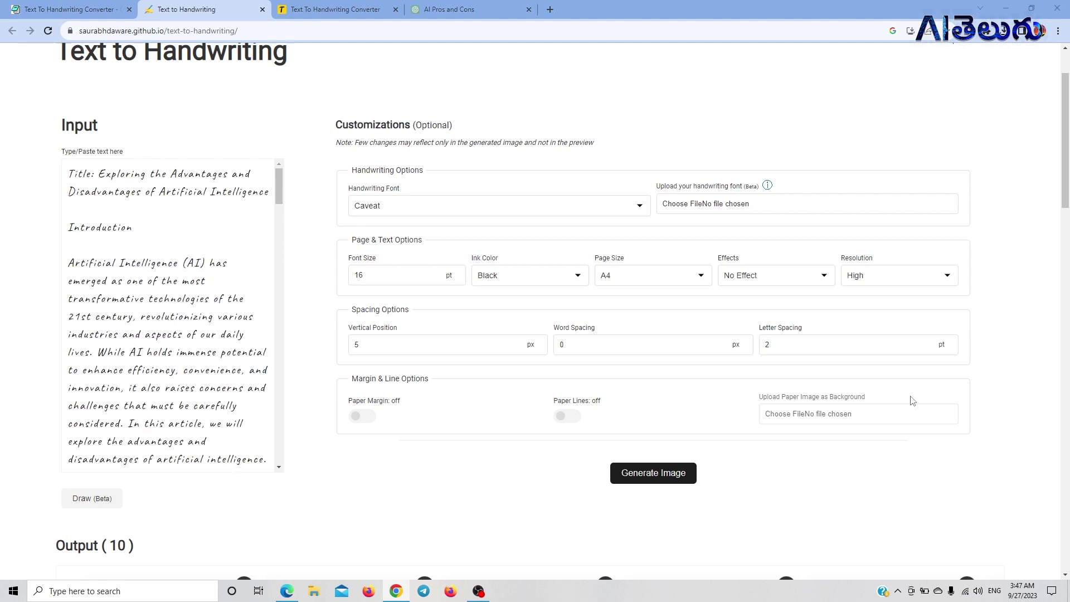
click(522, 8)
click(769, 346)
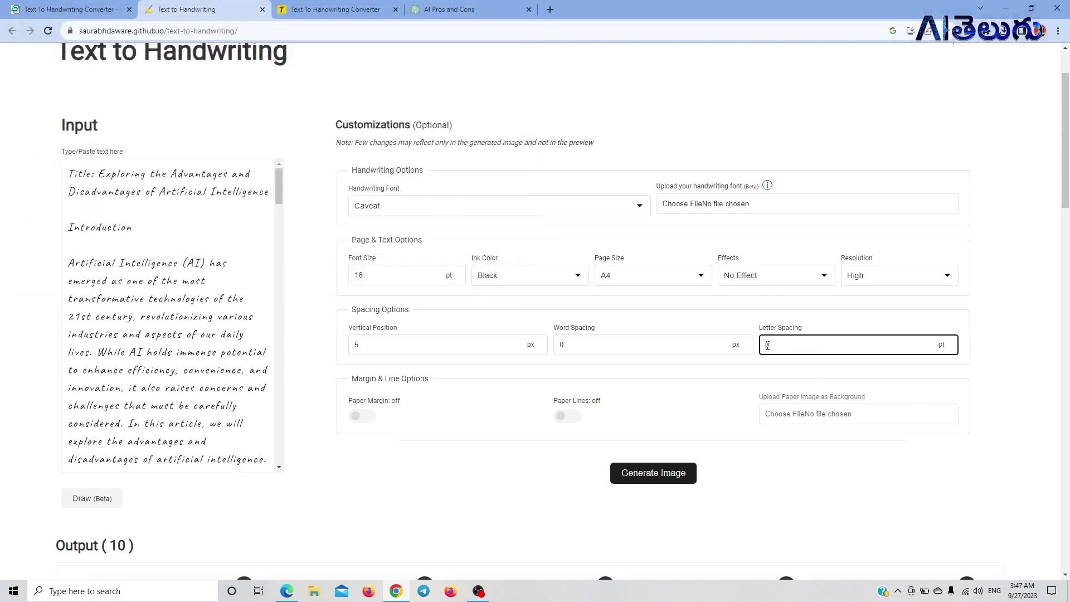
text(0)
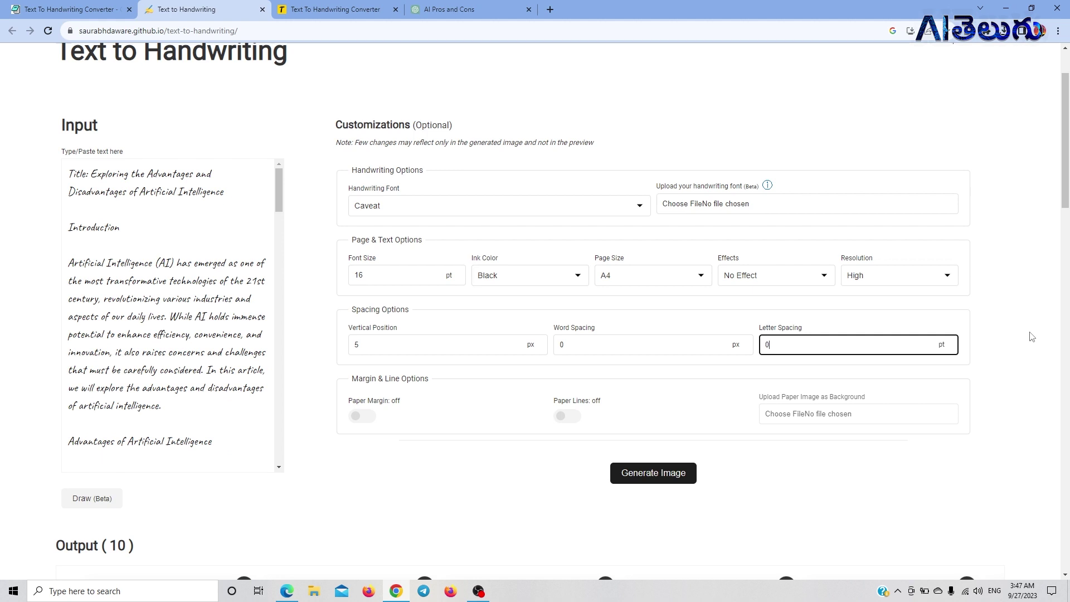
- Switch the handwriting to Homemade Apple at 12 pt in blue ink
click(534, 204)
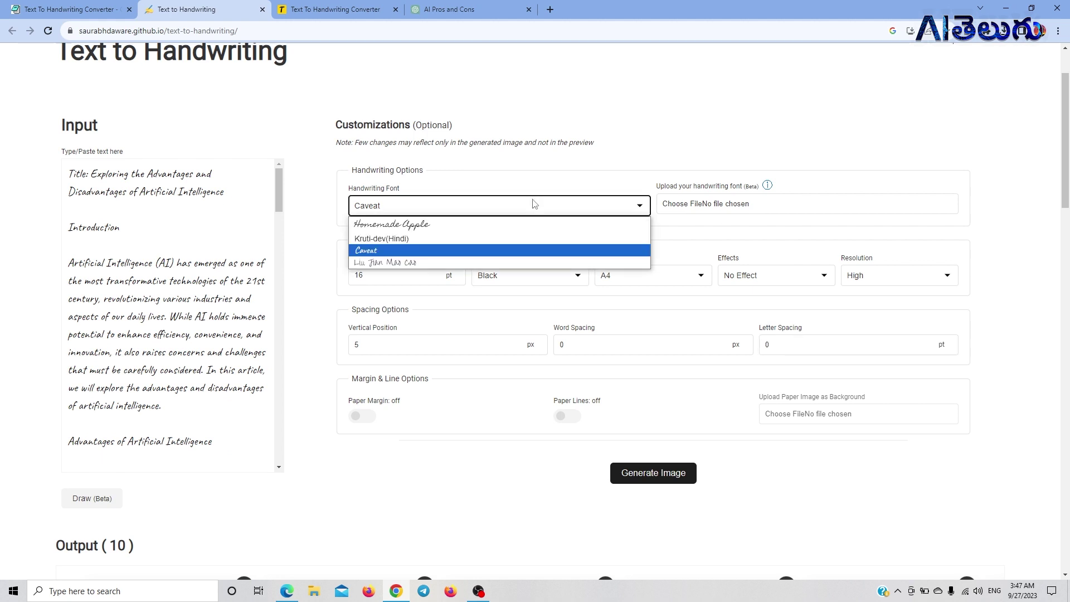
click(508, 226)
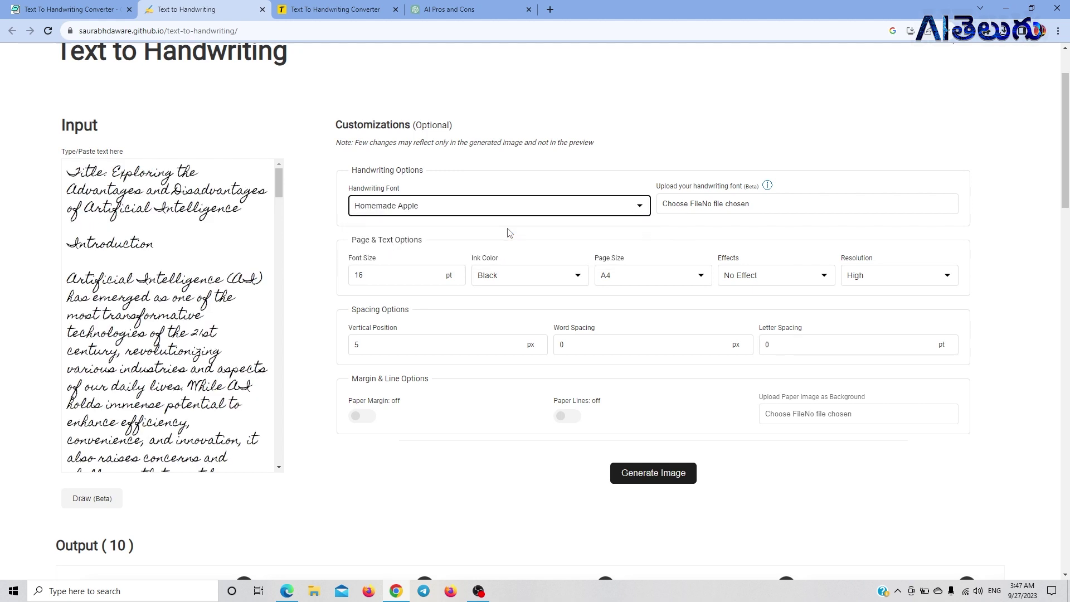
click(418, 280)
key(BackSpace)
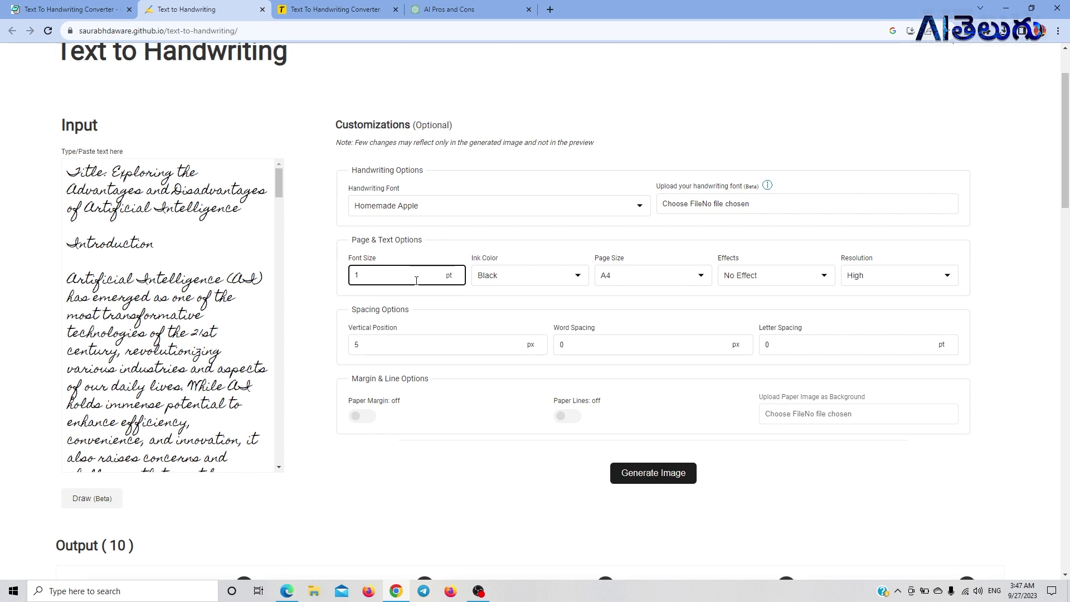
click(491, 279)
click(485, 290)
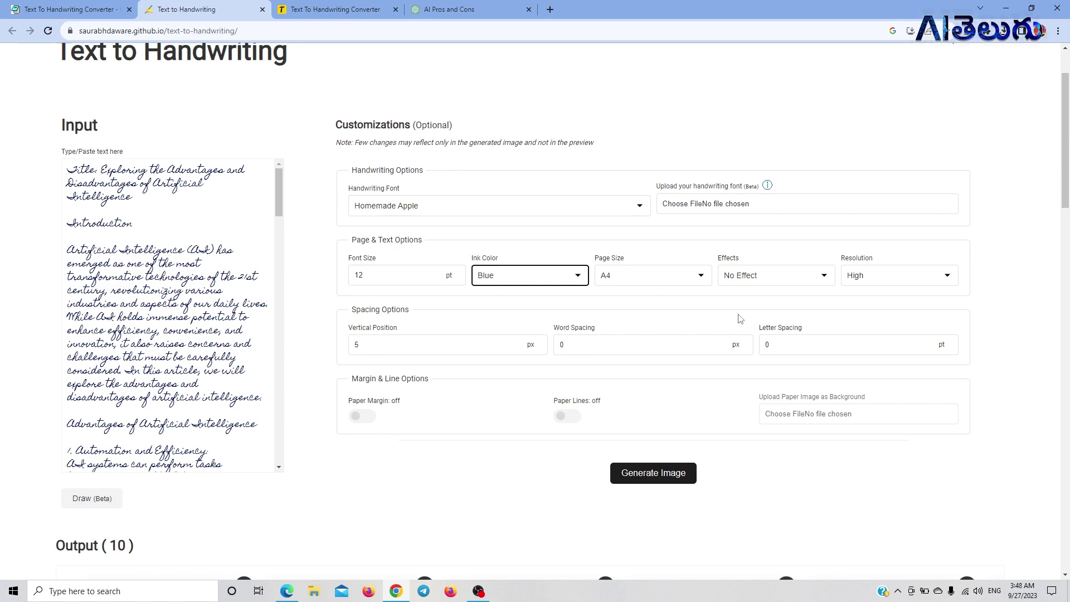
- Scroll down to the Output (10) page images and the Download All Images as PDF button
drag(1068, 186, 1067, 231)
scroll(1068, 231, down, 3)
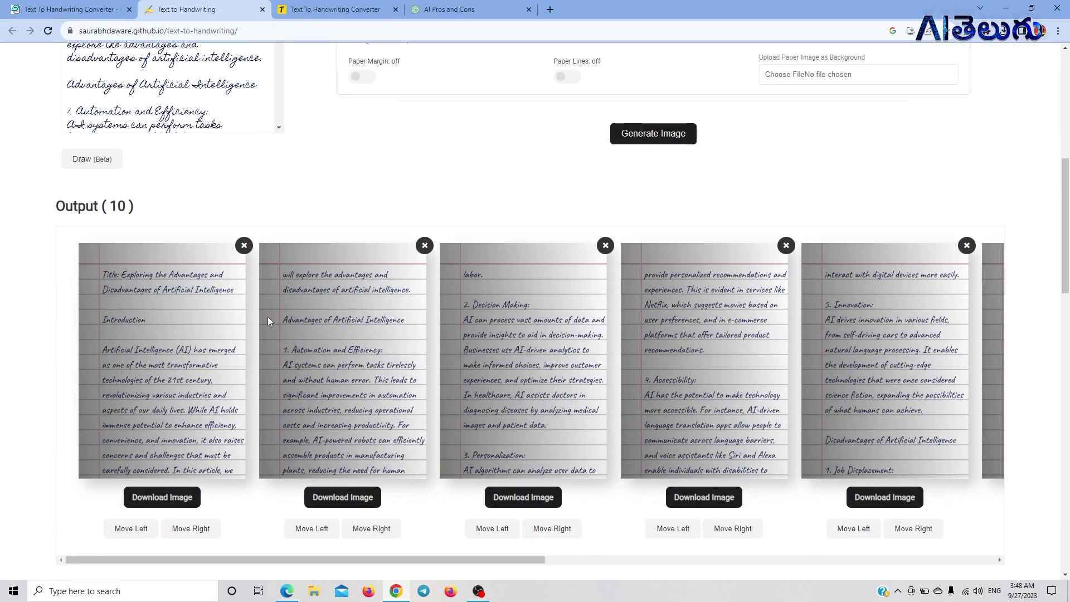
mouse_move(1067, 269)
mouse_down()
mouse_move(1067, 311)
mouse_move(1067, 280)
mouse_up()
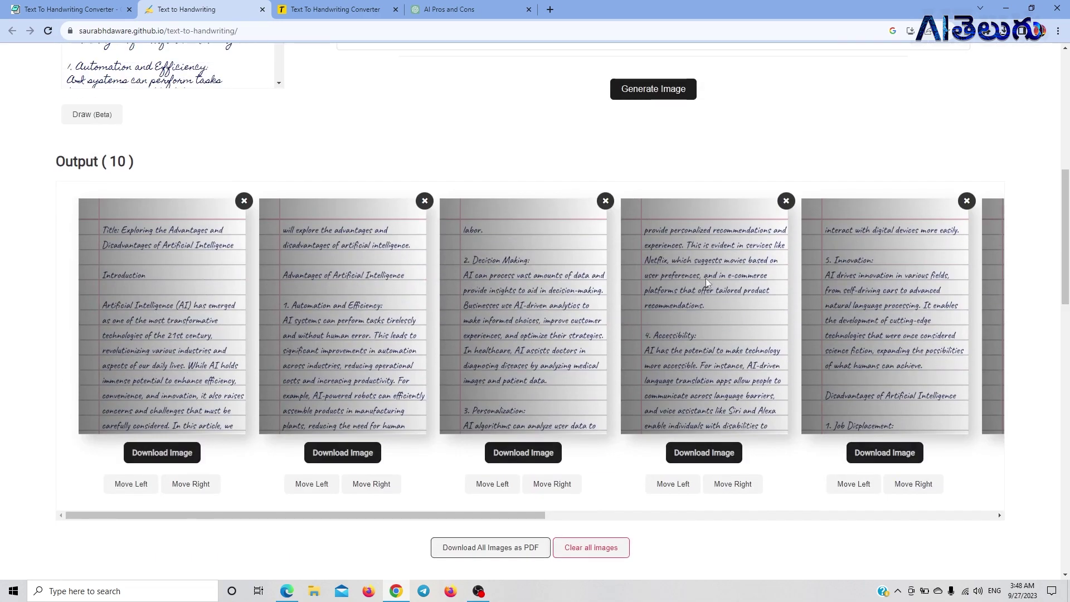
drag(1067, 240, 1067, 270)
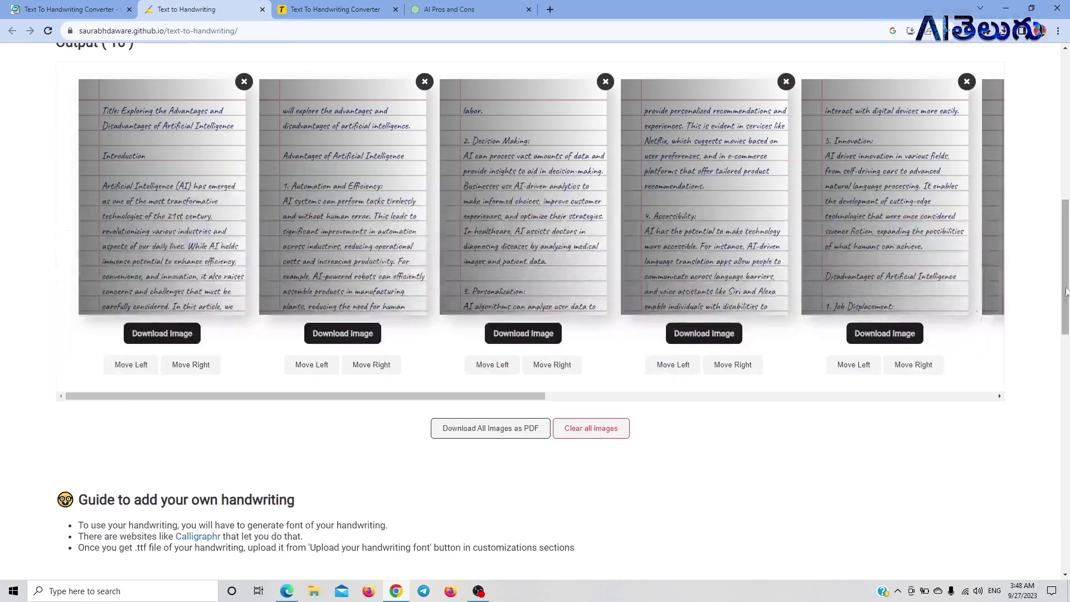
- Download all pages as generated (1).pdf, review it, then return to the converter tab
click(491, 429)
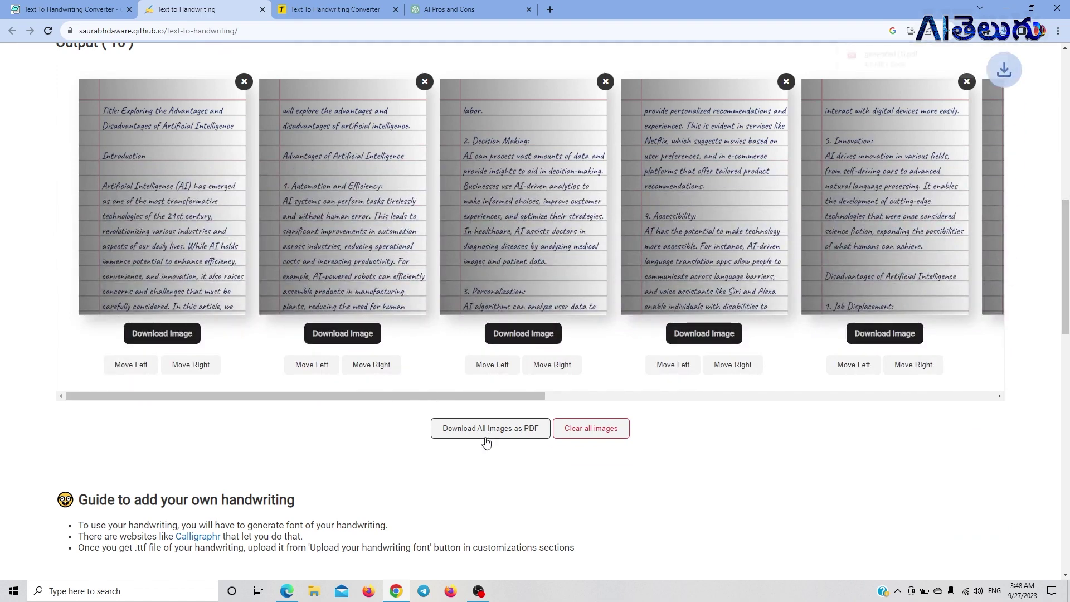
click(860, 65)
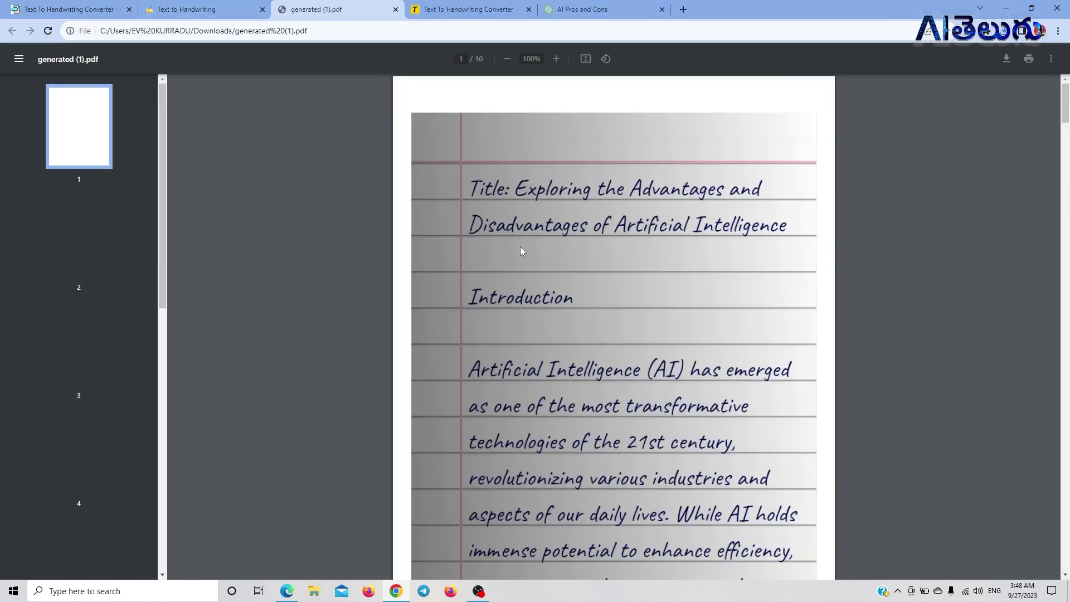
scroll(1001, 147, down, 20)
drag(1067, 261, 1067, 452)
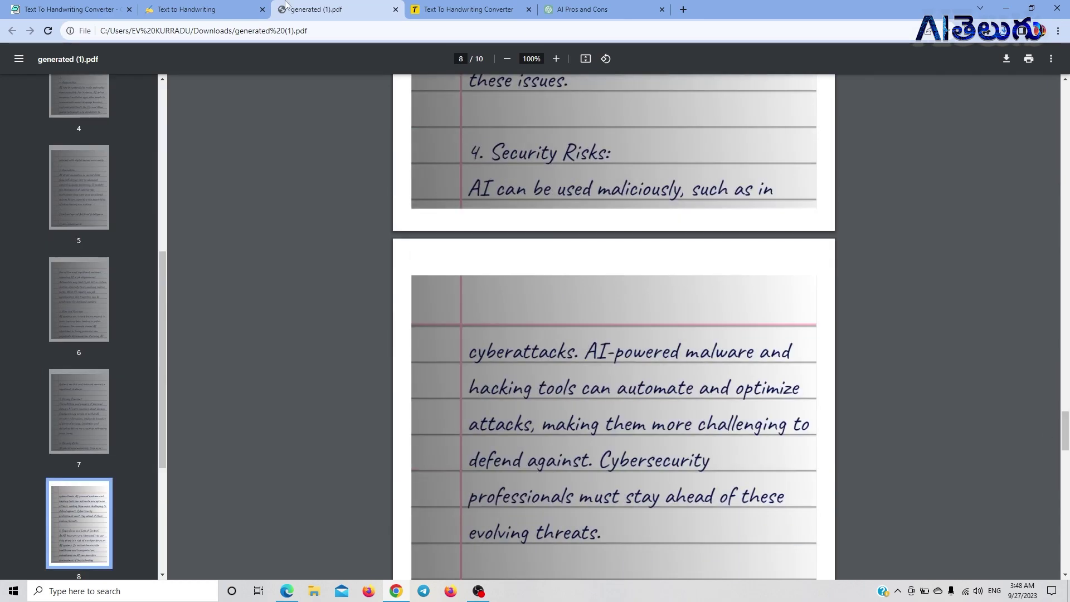
click(221, 7)
scroll(906, 128, up, 8)
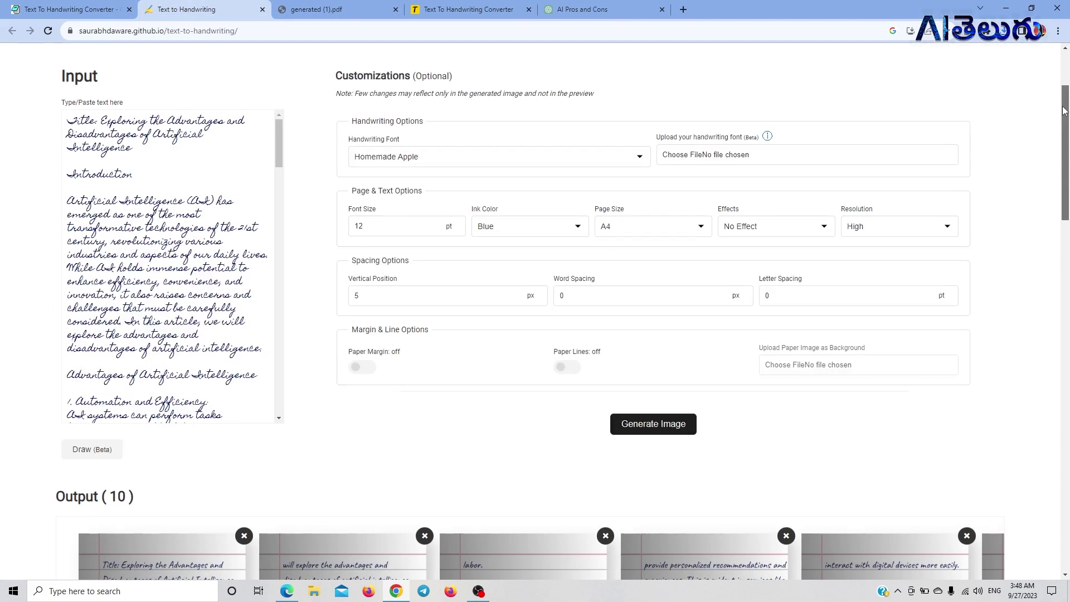